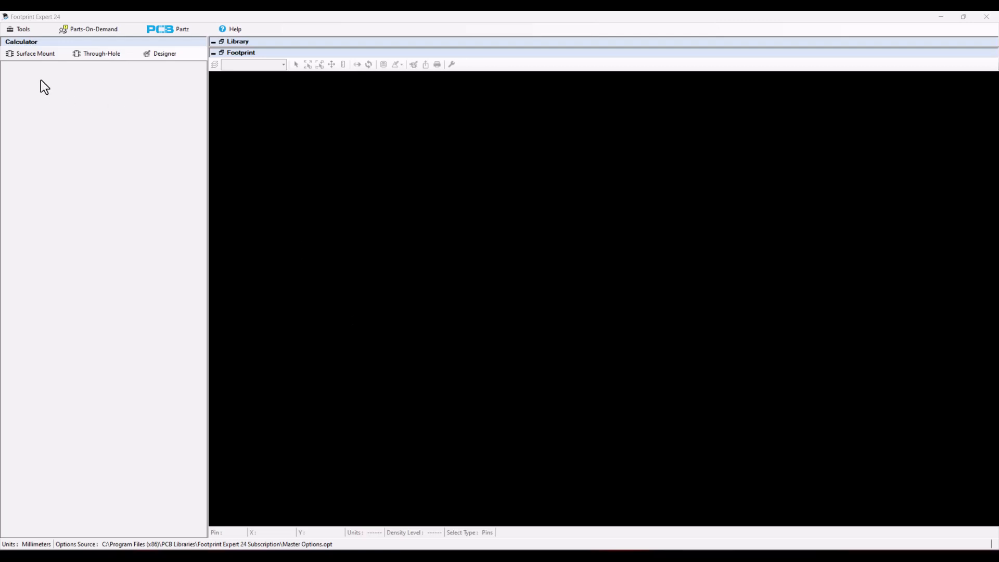
# Step: Look over the surface-mount and through-hole component types, start a surface-mount Chip component and load its demo dimensions
pyautogui.click(37, 53)
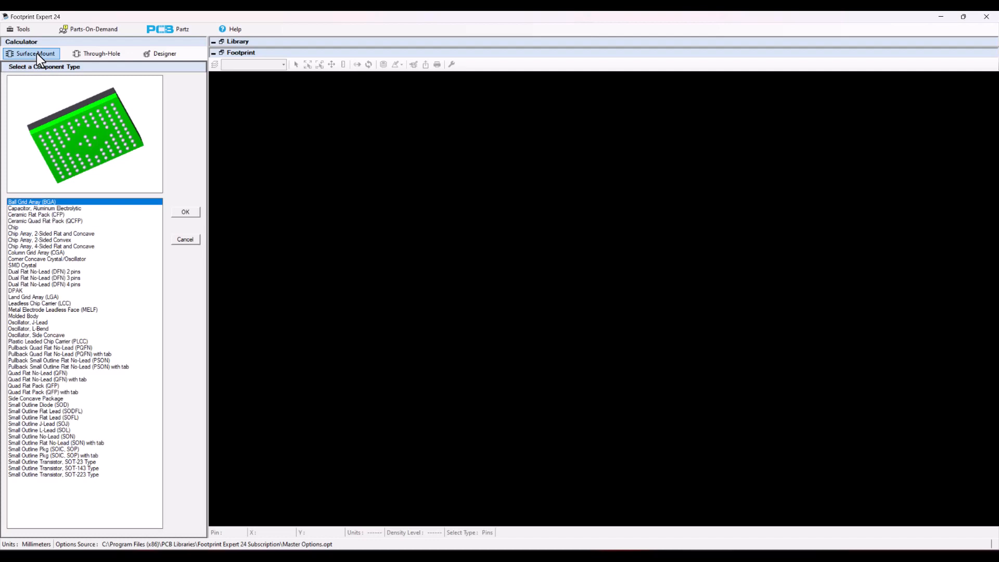
pyautogui.click(98, 57)
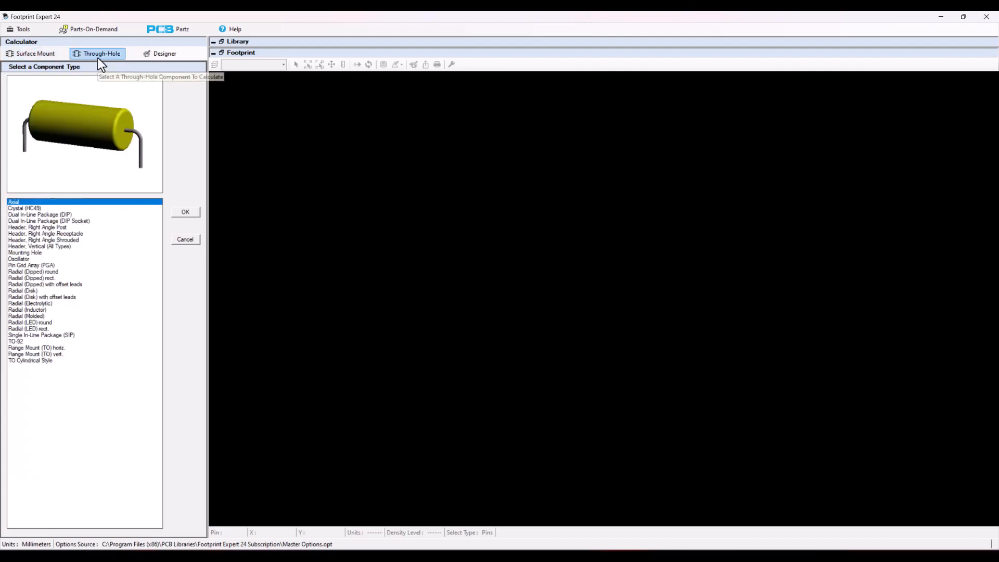
pyautogui.click(30, 55)
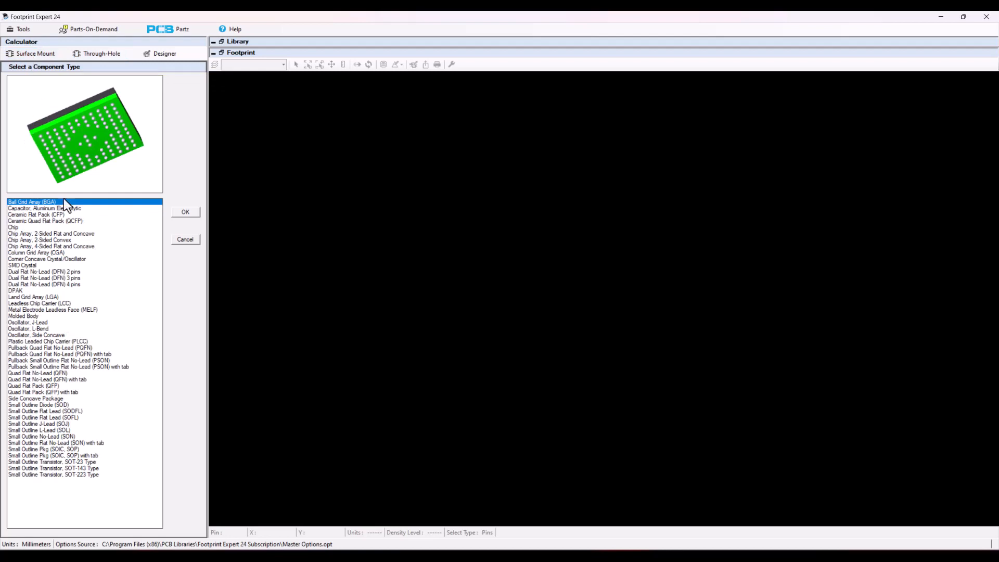
pyautogui.doubleClick(24, 227)
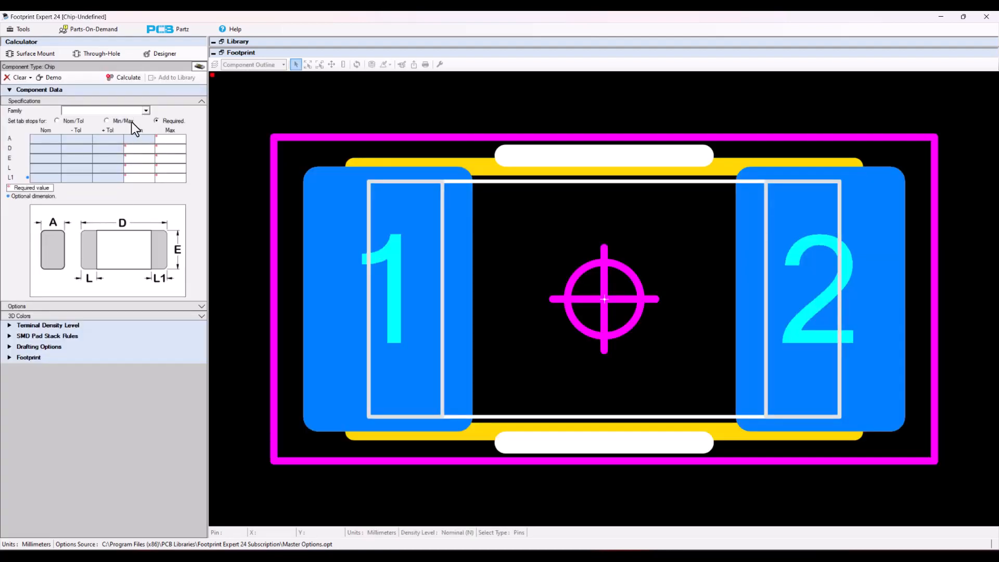
pyautogui.click(45, 77)
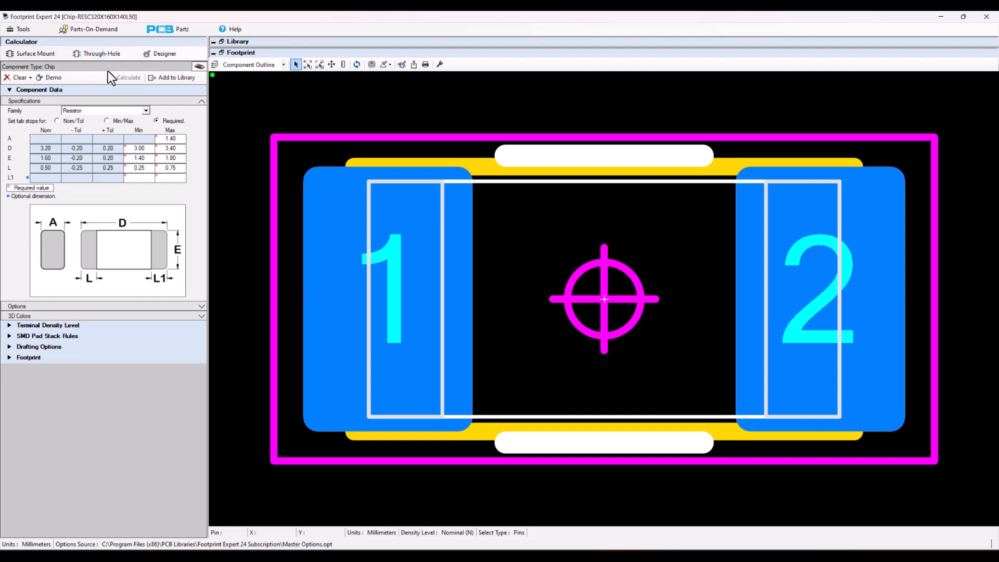
# Step: Browse the component families available for the chip, keeping Resistor selected
pyautogui.click(146, 111)
pyautogui.moveTo(147, 149); pyautogui.dragTo(148, 124)
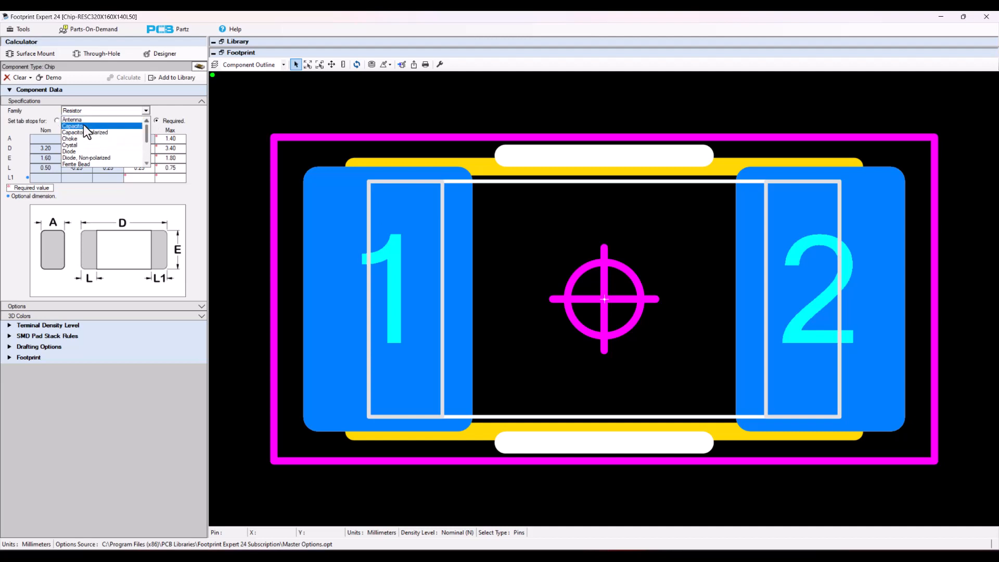
pyautogui.scroll(-3, 83, 154)
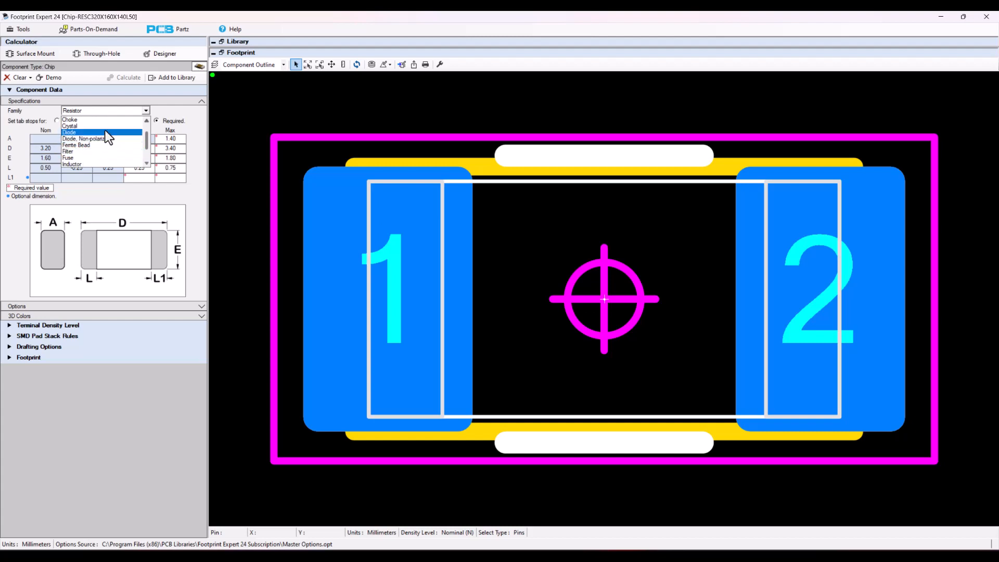
pyautogui.click(108, 111)
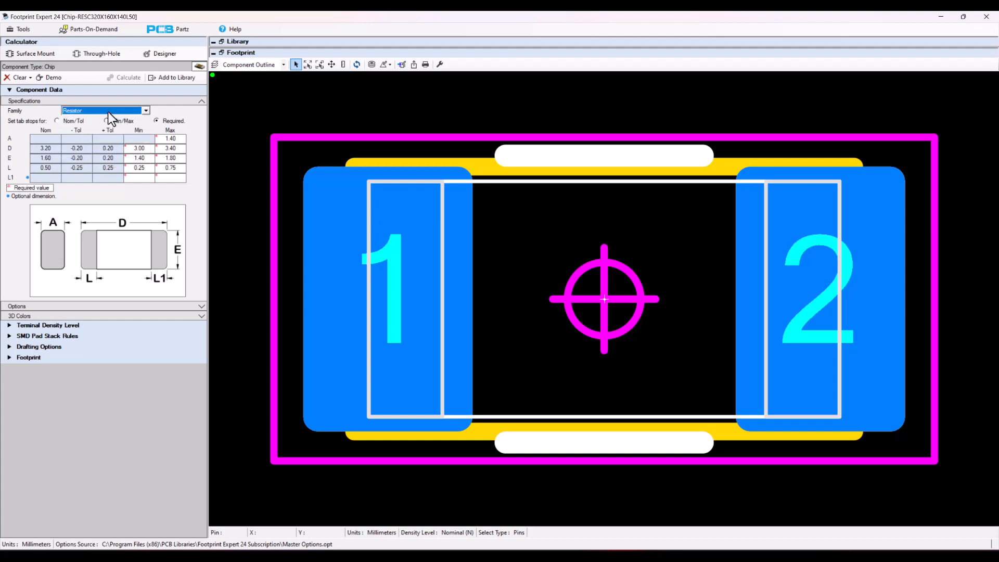
# Step: Start a surface-mount Quad Flat No-Lead (QFN) with tab component and load its demo dimensions
pyautogui.click(34, 52)
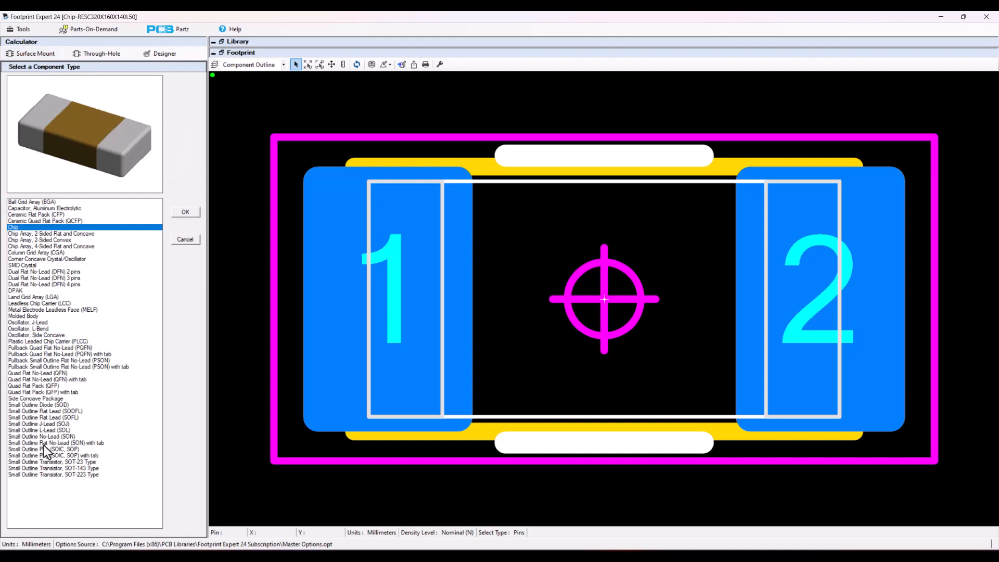
pyautogui.doubleClick(52, 380)
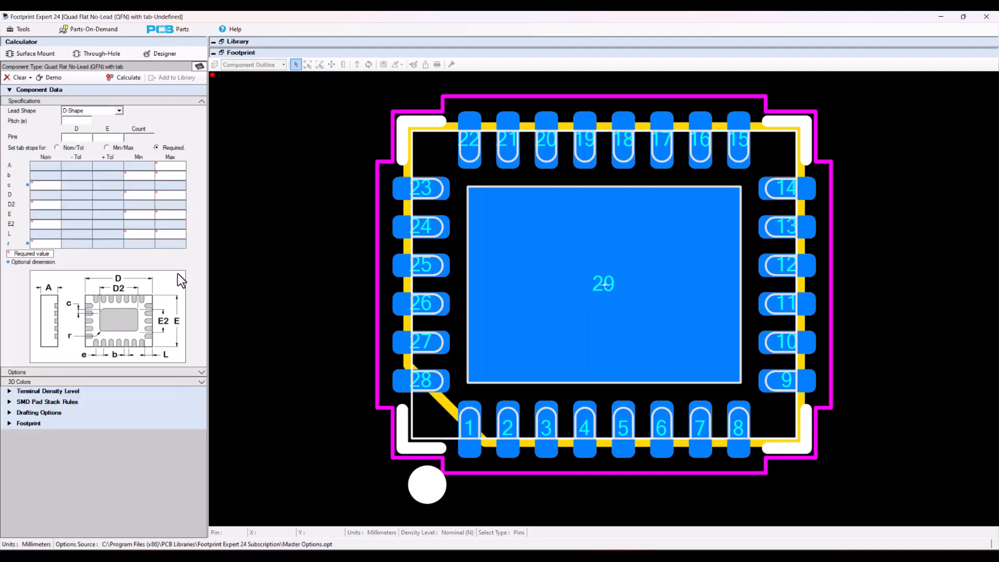
pyautogui.click(49, 77)
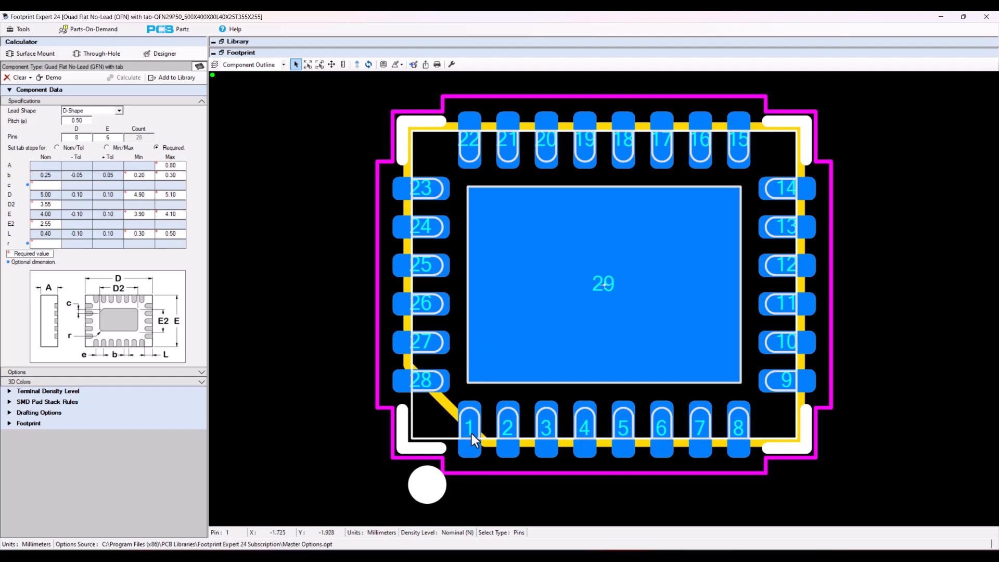
# Step: Set pin 28 of the QFN footprint as the new pin 1, accepting that hidden and removed pins are restored
pyautogui.click(395, 382)
pyautogui.rightClick(397, 382)
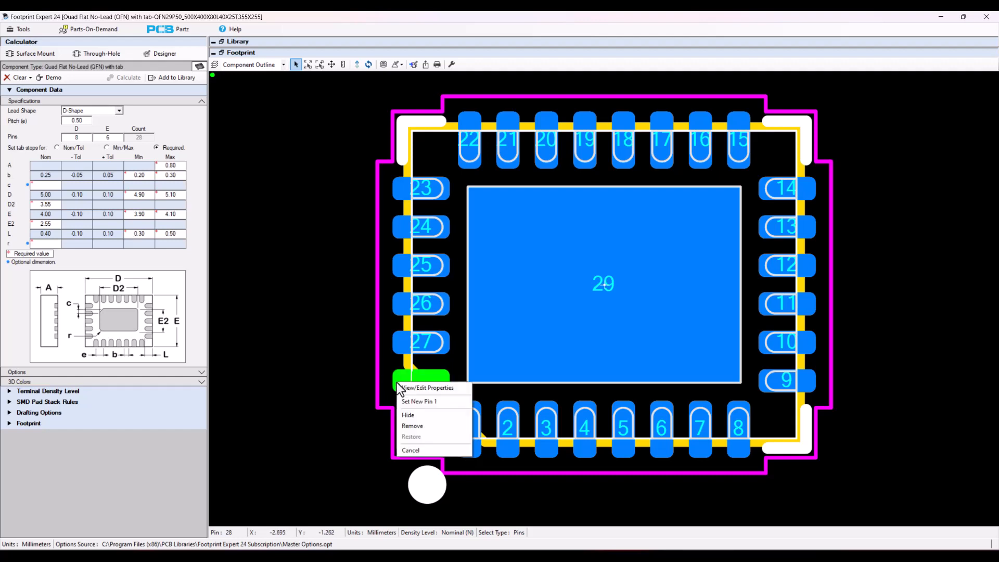
pyautogui.click(411, 400)
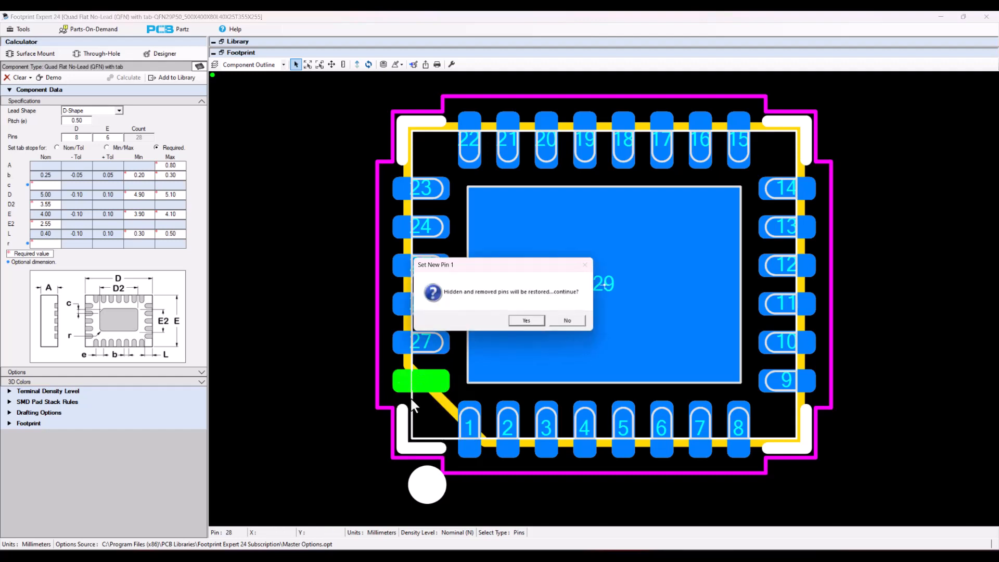
pyautogui.click(523, 324)
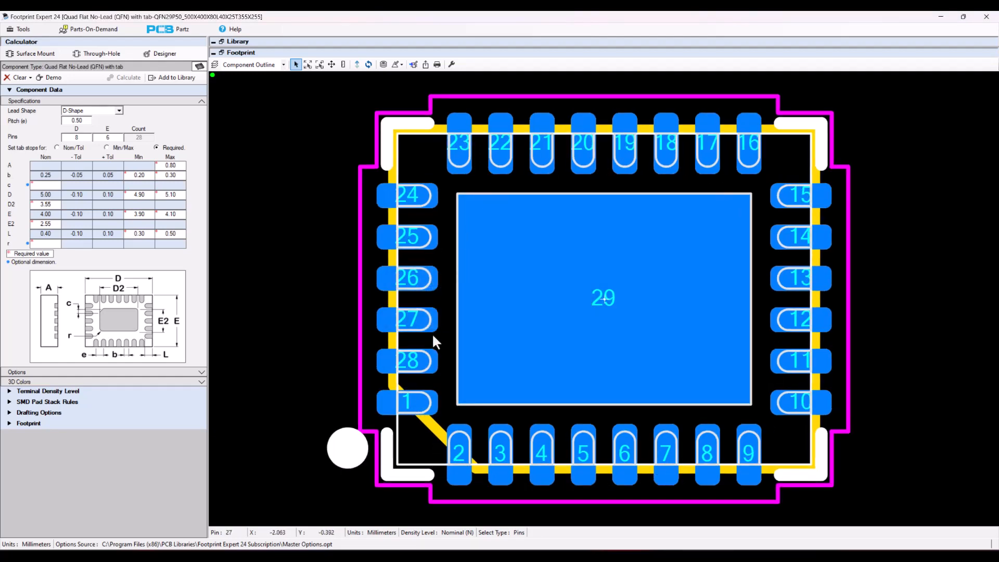
# Step: Hide pin 27 of the QFN footprint and restore it again
pyautogui.click(376, 319)
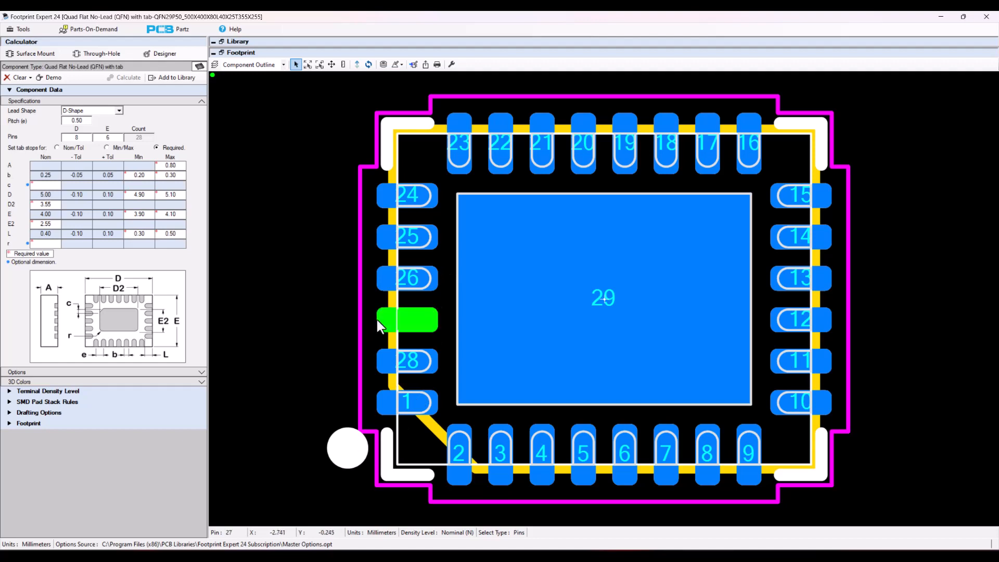
pyautogui.rightClick(377, 320)
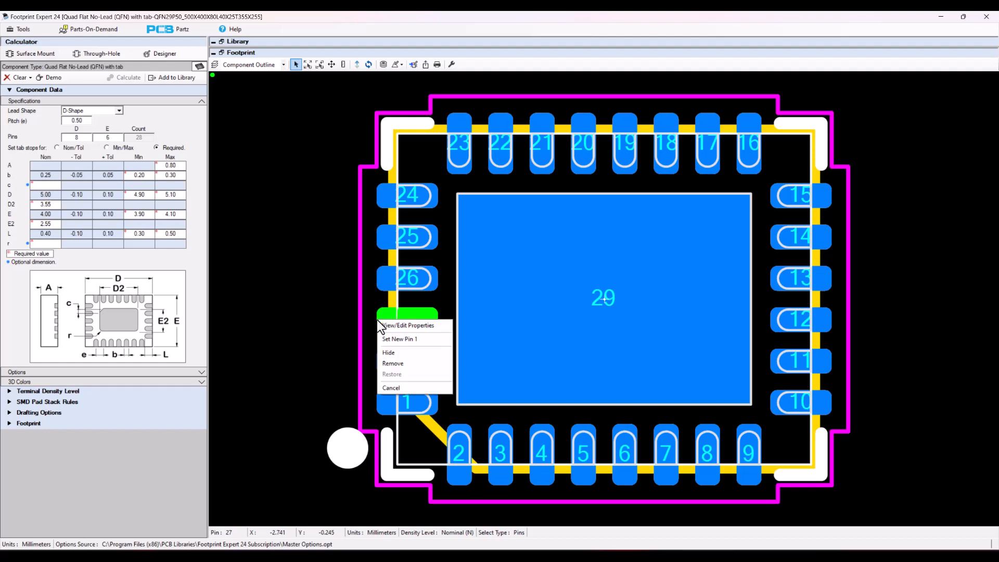
pyautogui.click(395, 354)
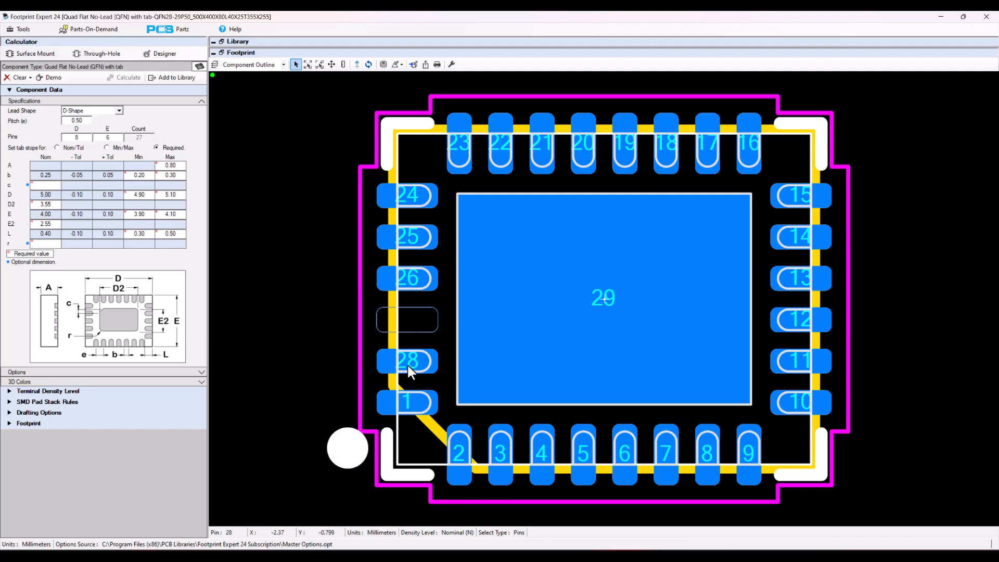
pyautogui.rightClick(376, 323)
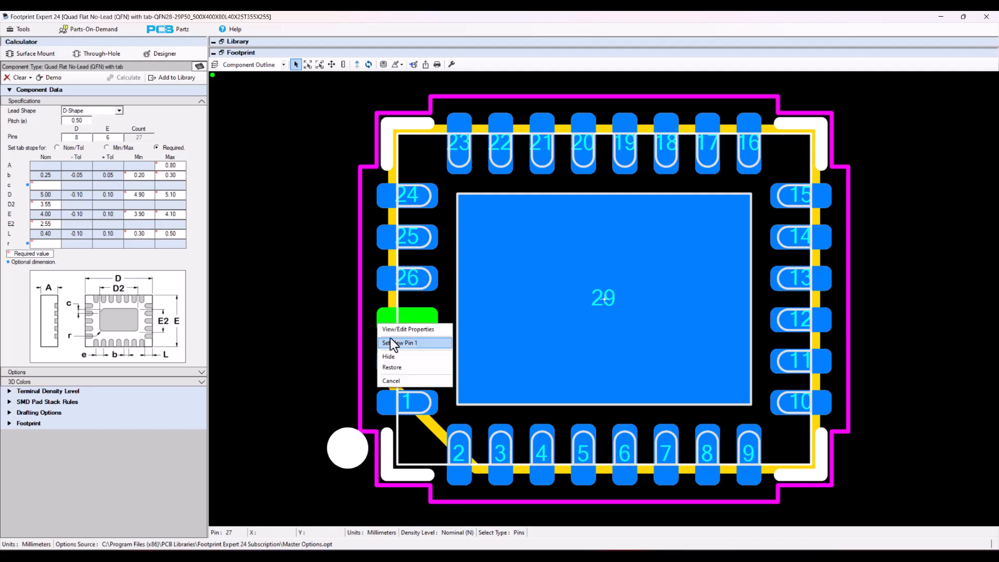
pyautogui.click(394, 368)
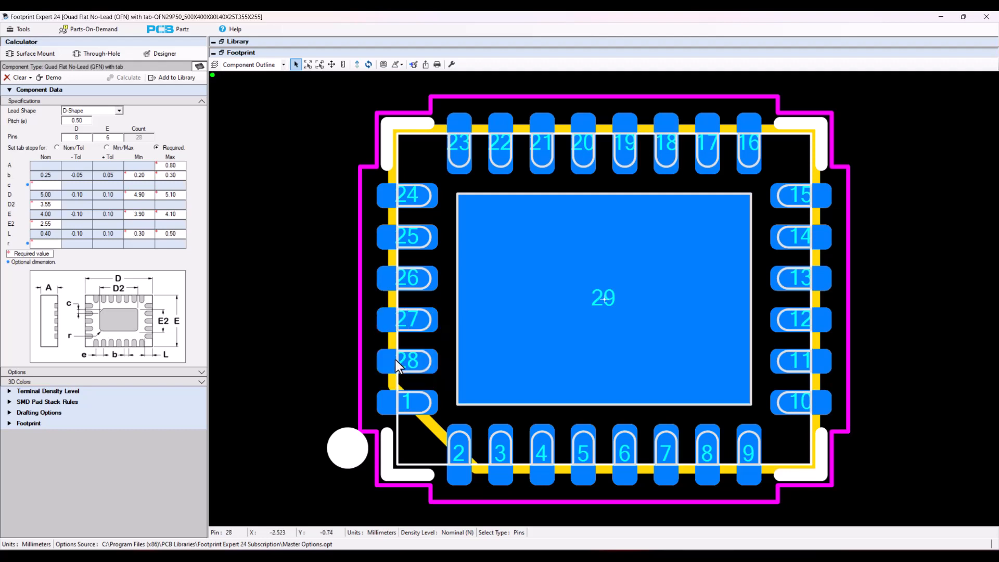
# Step: Remove pin 27 from the QFN footprint
pyautogui.rightClick(382, 323)
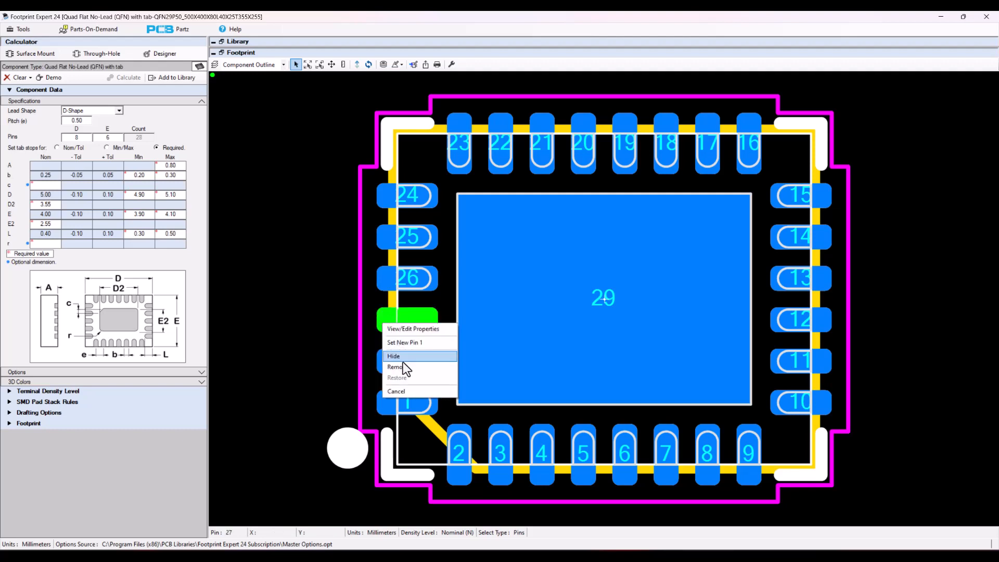
pyautogui.click(404, 367)
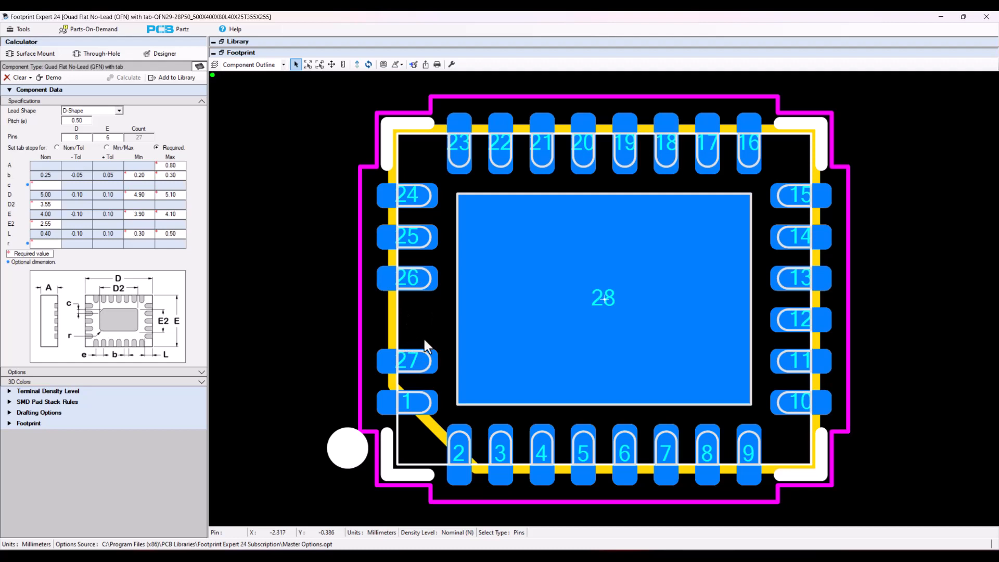
# Step: Bring the Paste Mask Top layer to the front for inspection and return to Component Outline
pyautogui.click(283, 64)
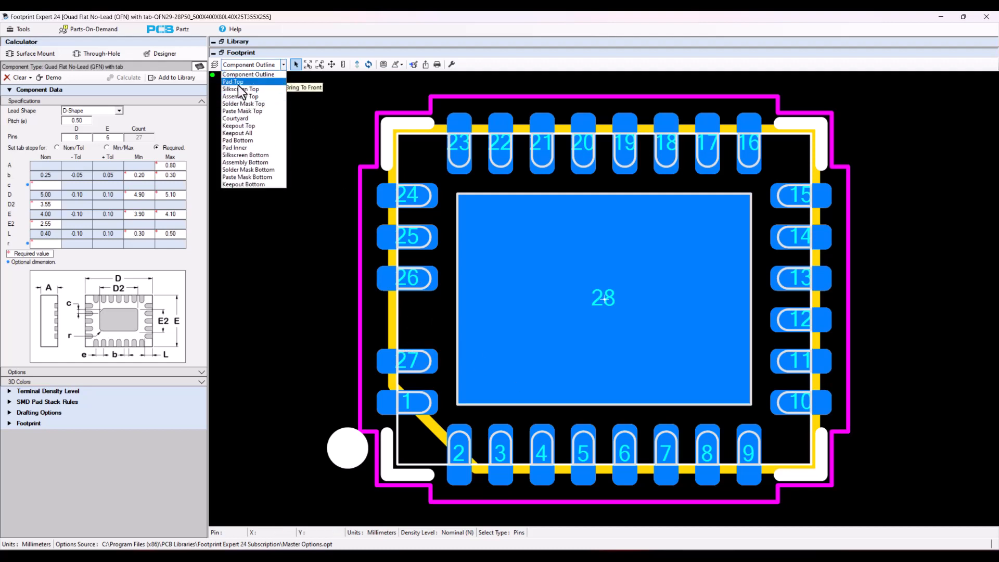
pyautogui.click(237, 111)
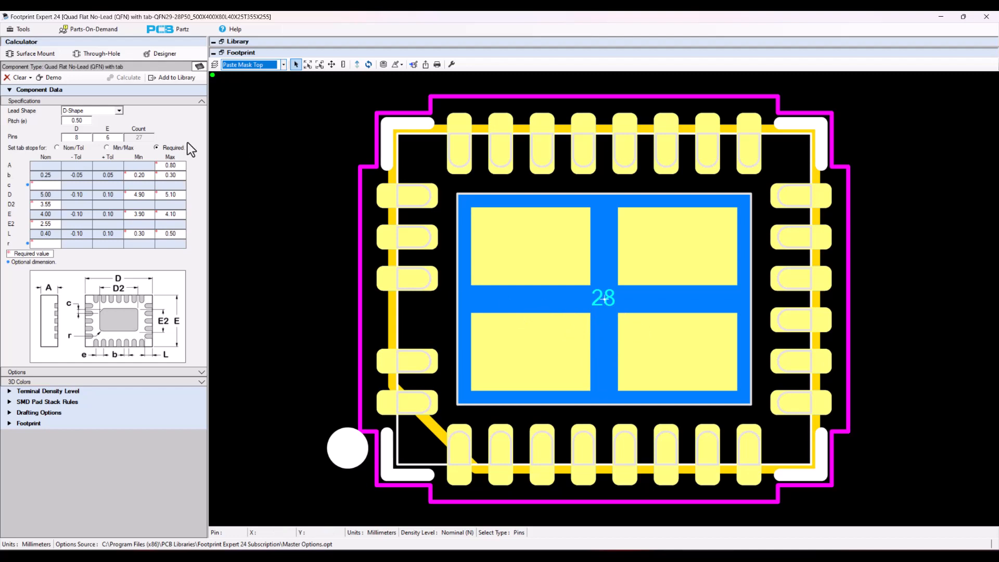
pyautogui.click(282, 65)
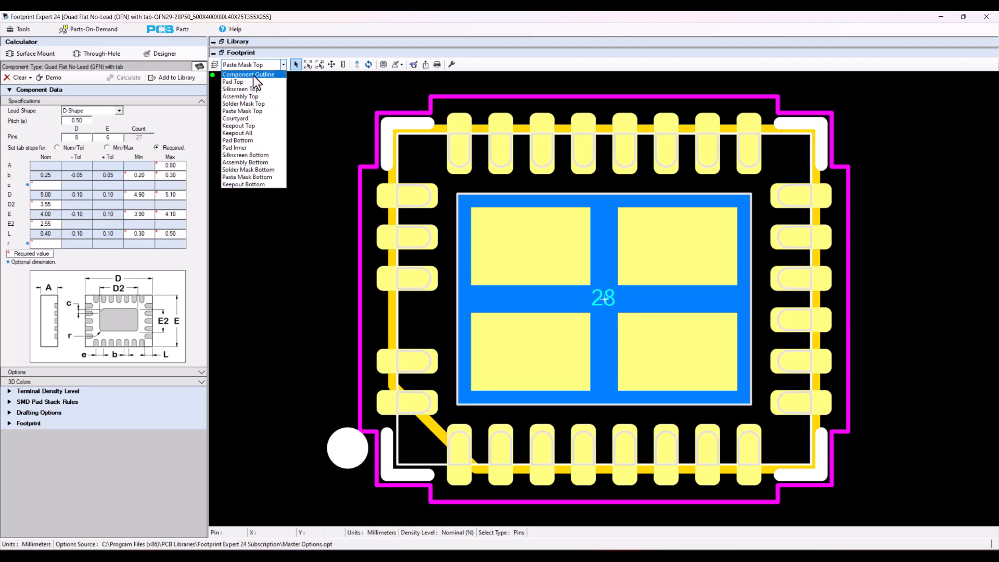
pyautogui.click(253, 75)
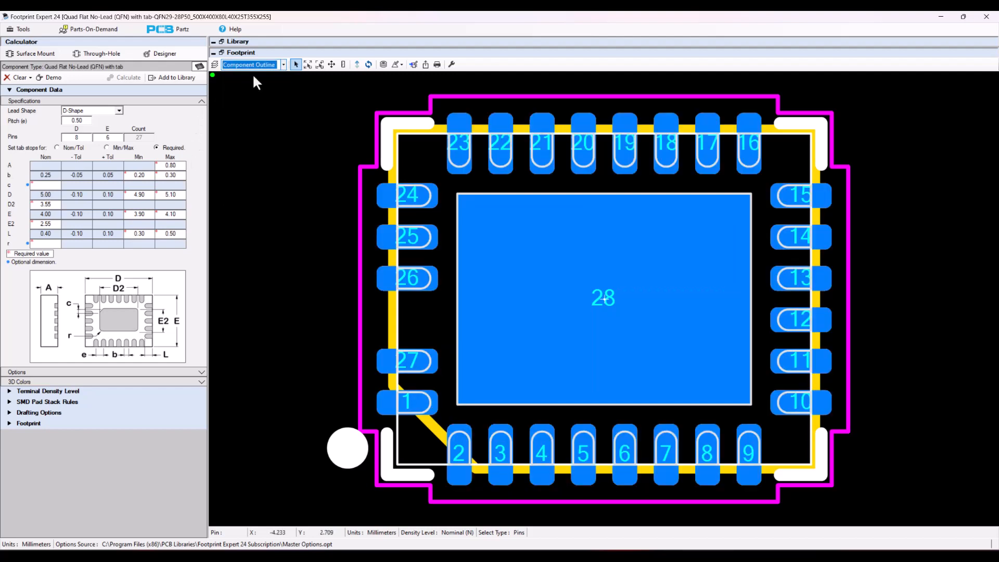
# Step: Hide the Pad, Silkscreen, Assembly, Solder Mask and Paste Mask top layers, restore the default layer display and close the layer controls
pyautogui.click(215, 65)
pyautogui.moveTo(246, 85); pyautogui.dragTo(261, 124)
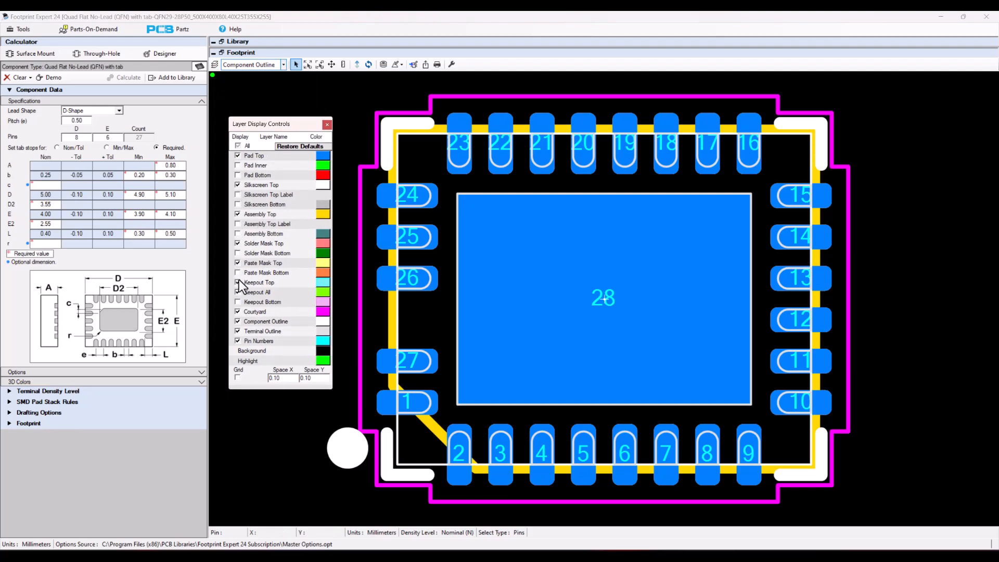
pyautogui.click(238, 156)
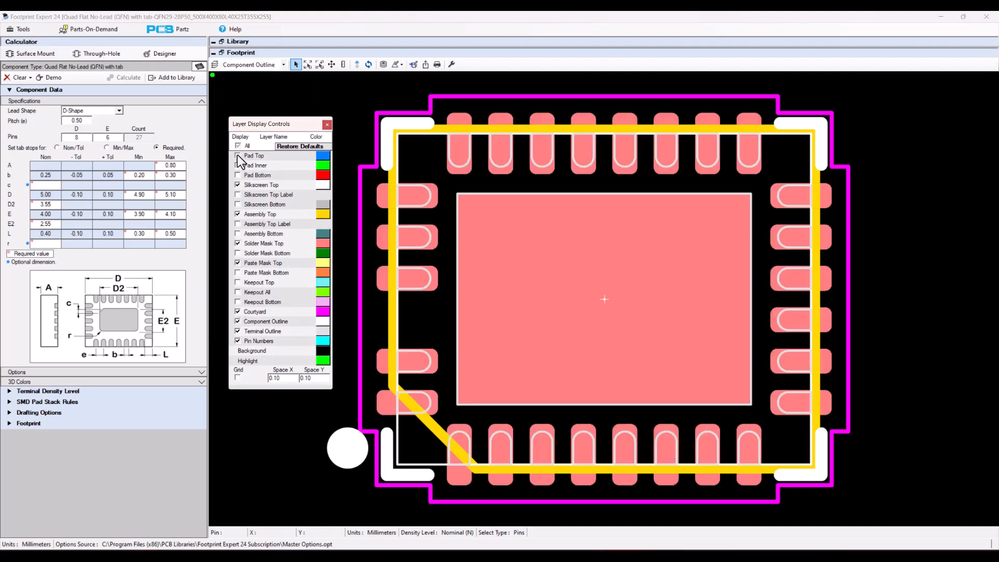
pyautogui.click(238, 186)
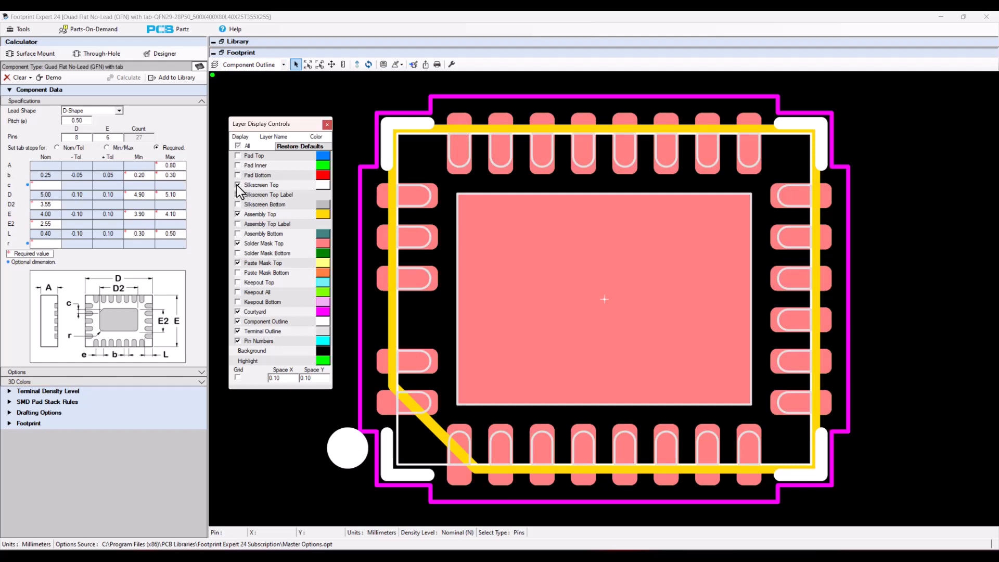
pyautogui.click(237, 214)
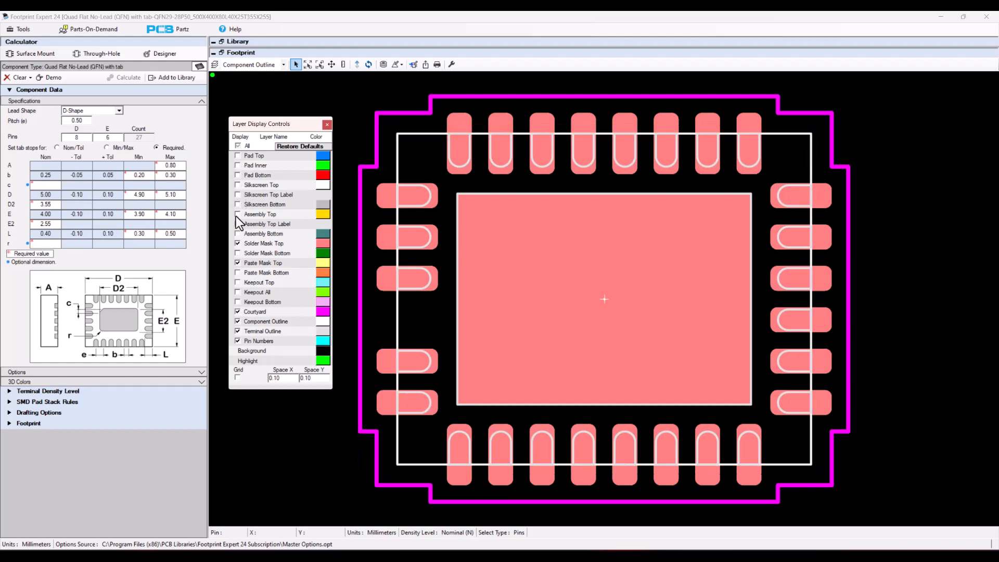
pyautogui.click(238, 244)
pyautogui.click(237, 263)
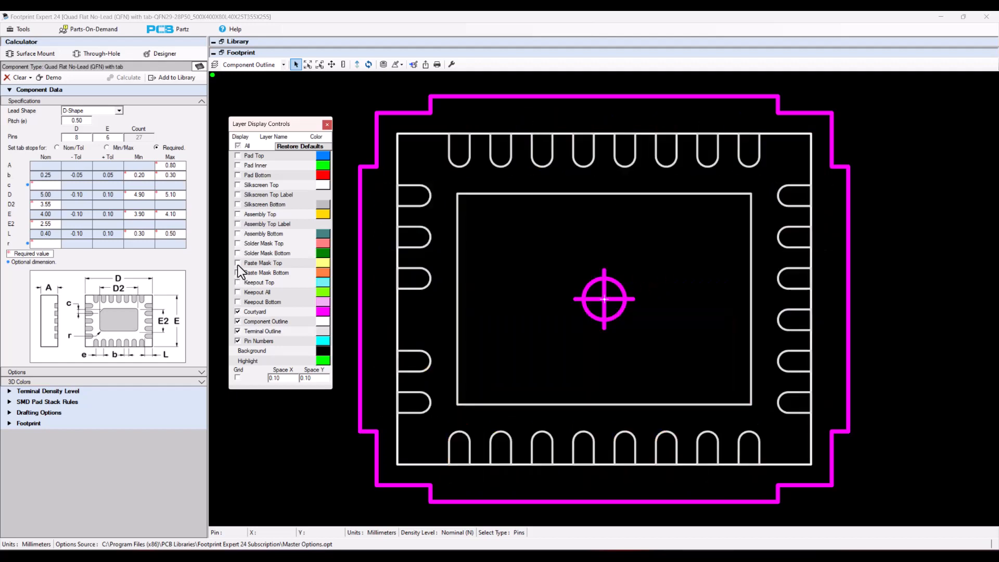
pyautogui.click(302, 146)
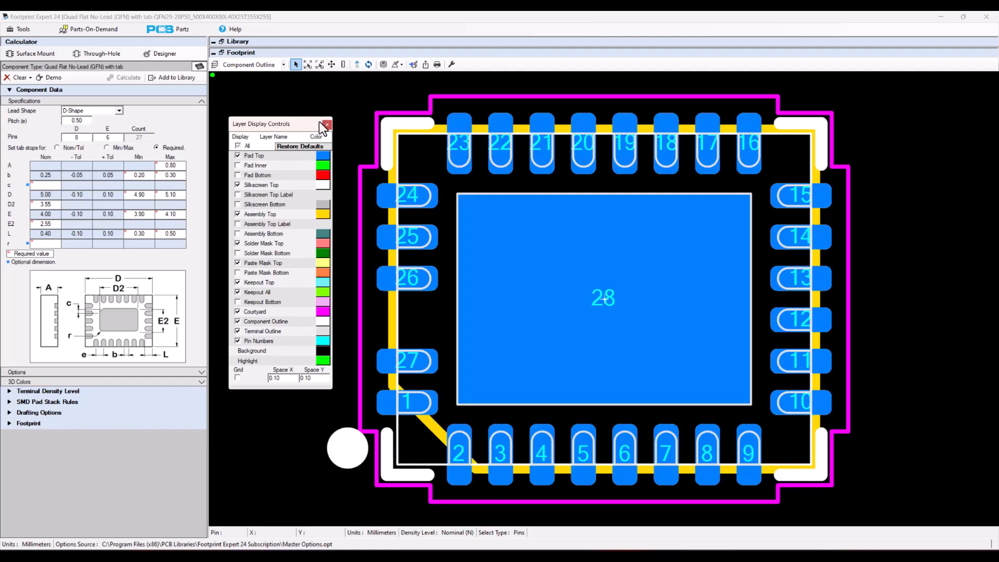
pyautogui.click(326, 125)
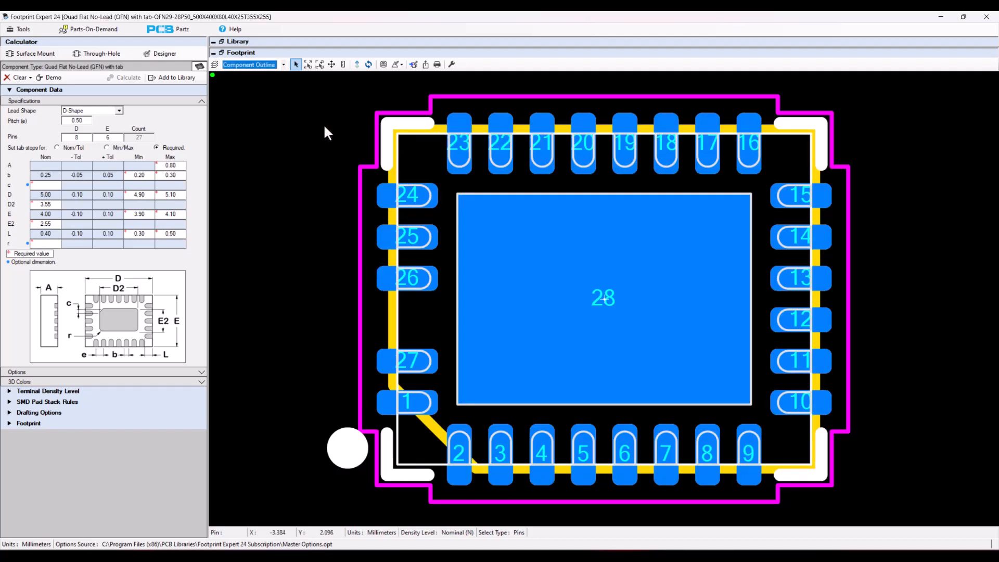
# Step: Inspect the corner of the footprint around pin 1 up close and return to the full footprint view
pyautogui.click(319, 64)
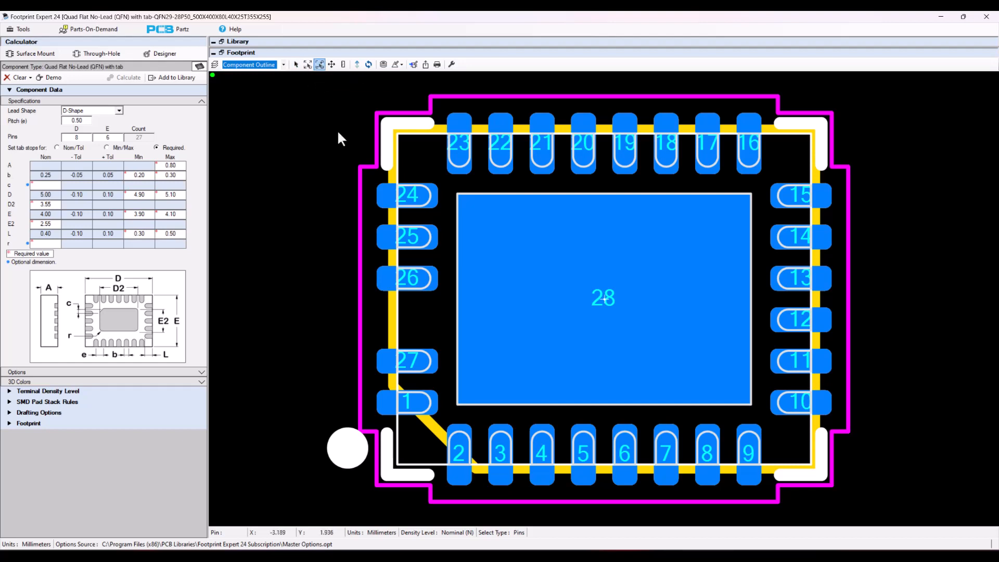
pyautogui.moveTo(384, 469); pyautogui.dragTo(513, 521)
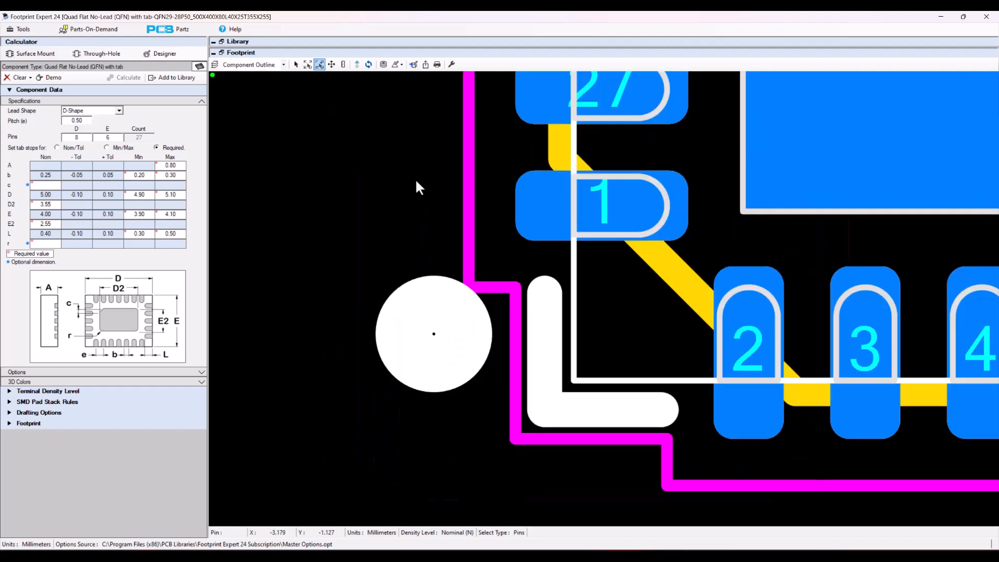
pyautogui.click(307, 65)
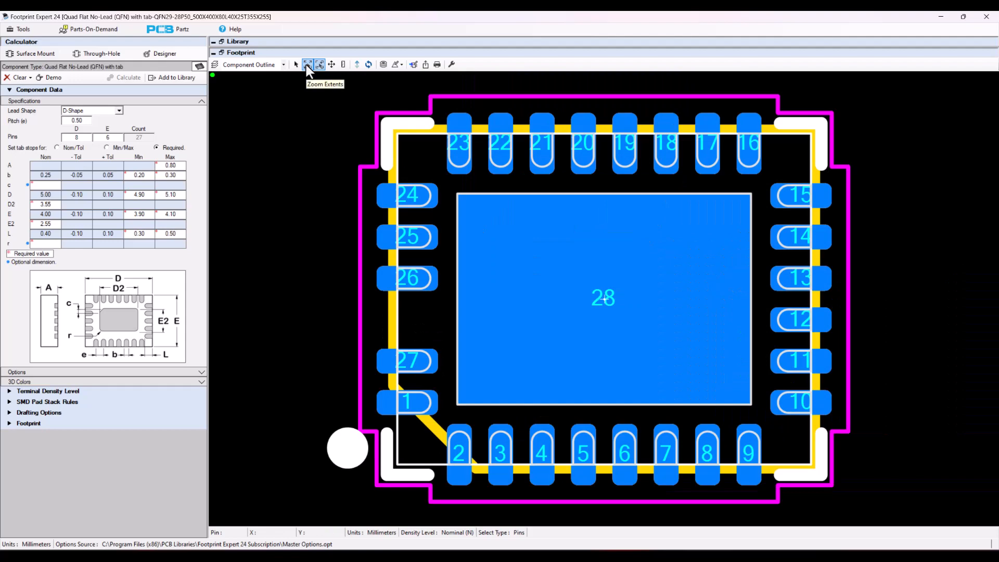
# Step: Pan the footprint view slightly and look at the Measure tool's X, Y and linear distance fields before closing it
pyautogui.click(331, 65)
pyautogui.moveTo(414, 207)
pyautogui.mouseDown()
pyautogui.moveTo(719, 274)
pyautogui.moveTo(379, 182)
pyautogui.moveTo(339, 348)
pyautogui.moveTo(482, 223)
pyautogui.moveTo(457, 252)
pyautogui.moveTo(382, 169)
pyautogui.mouseUp()
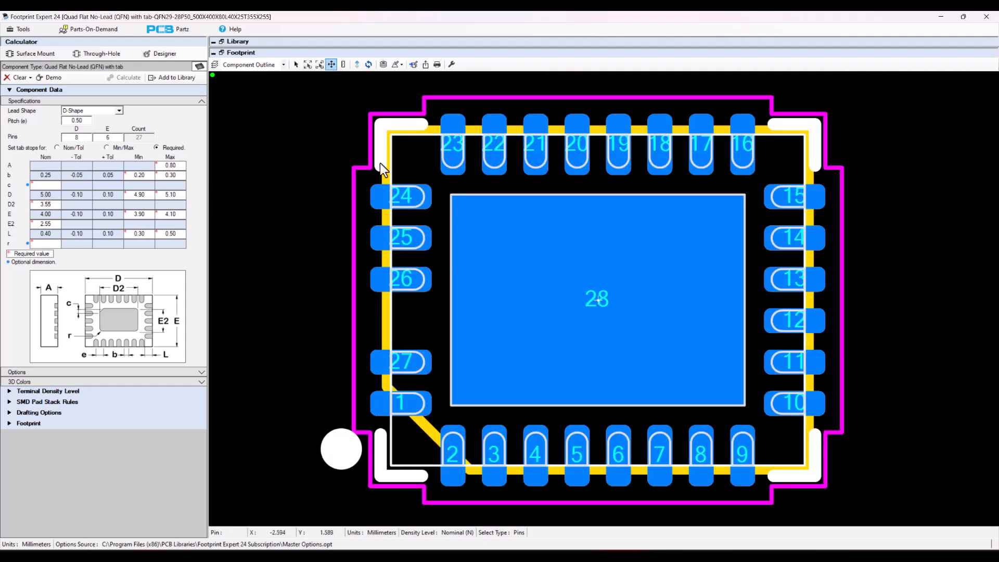
pyautogui.click(342, 65)
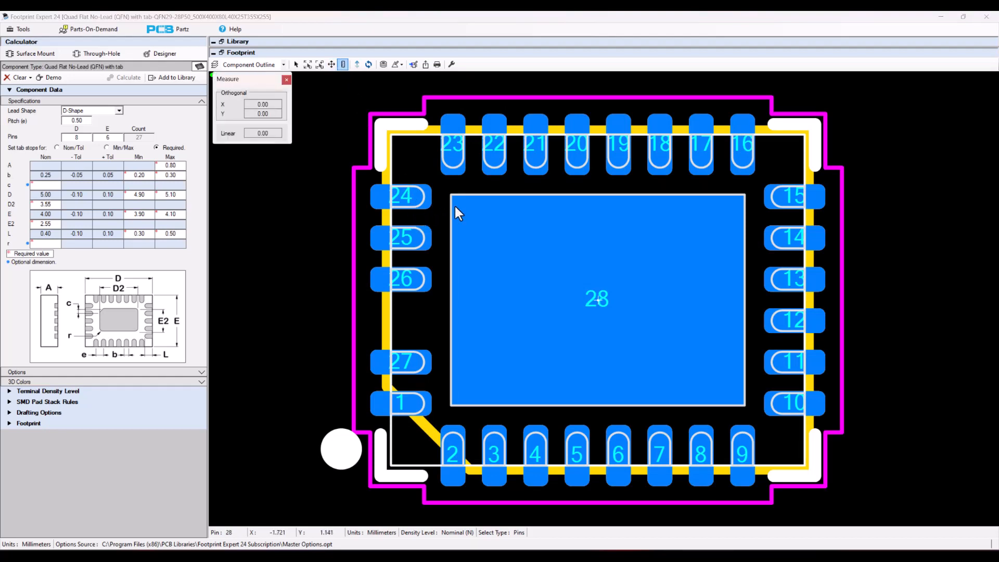
pyautogui.click(286, 80)
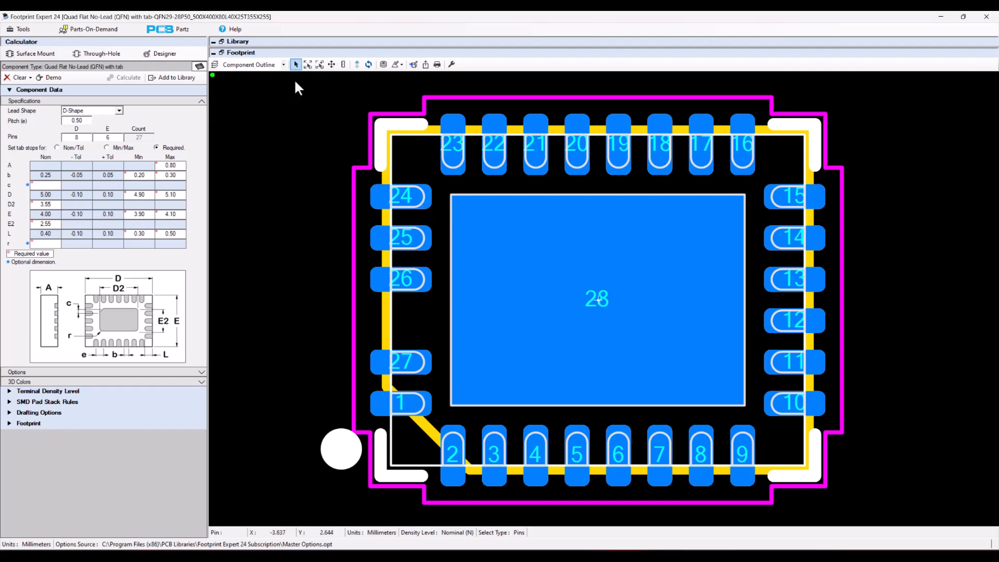
# Step: Rotate the footprint counterclockwise through a full turn in 90-degree increments
pyautogui.click(368, 64)
pyautogui.click(368, 64)
pyautogui.click(369, 64)
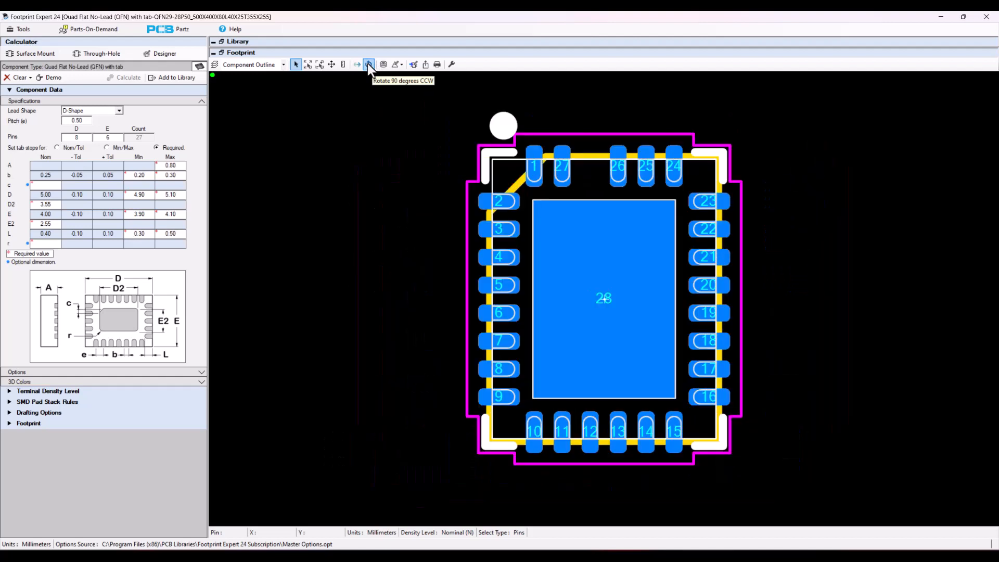
pyautogui.click(369, 64)
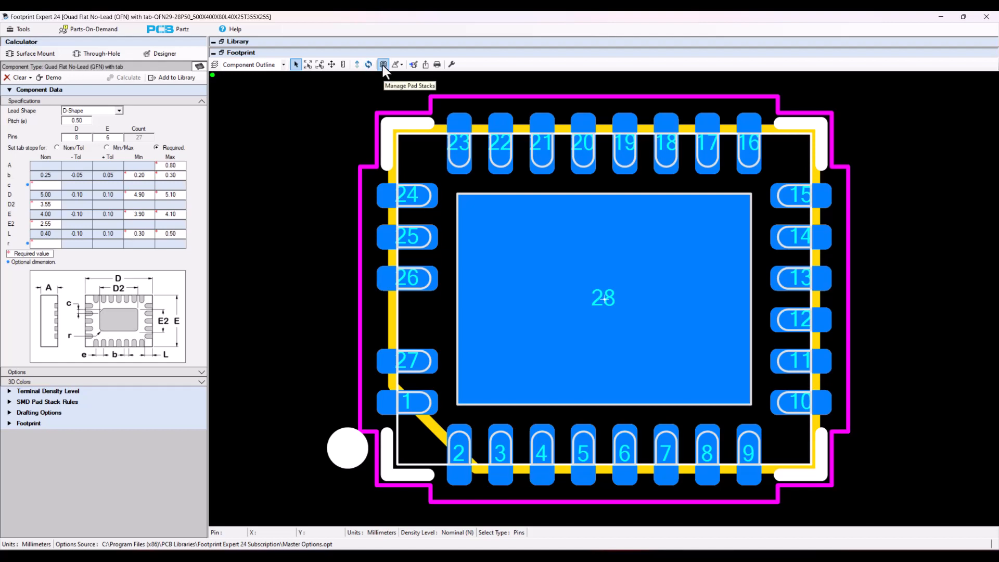
# Step: Examine the footprint's pad stacks, assigned pins and pad layer properties in the Pad Stack Manager, and close it
pyautogui.click(382, 65)
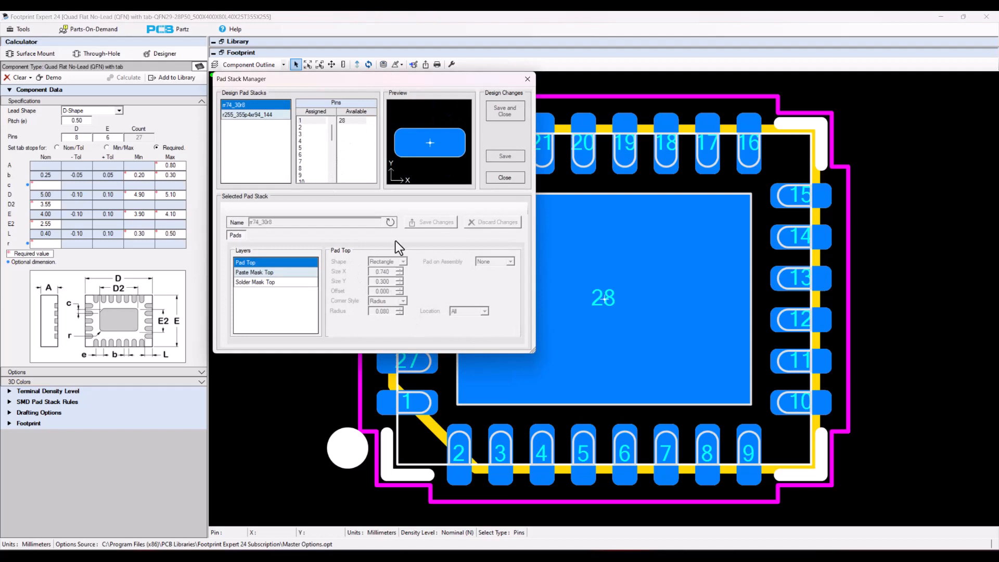
pyautogui.click(505, 178)
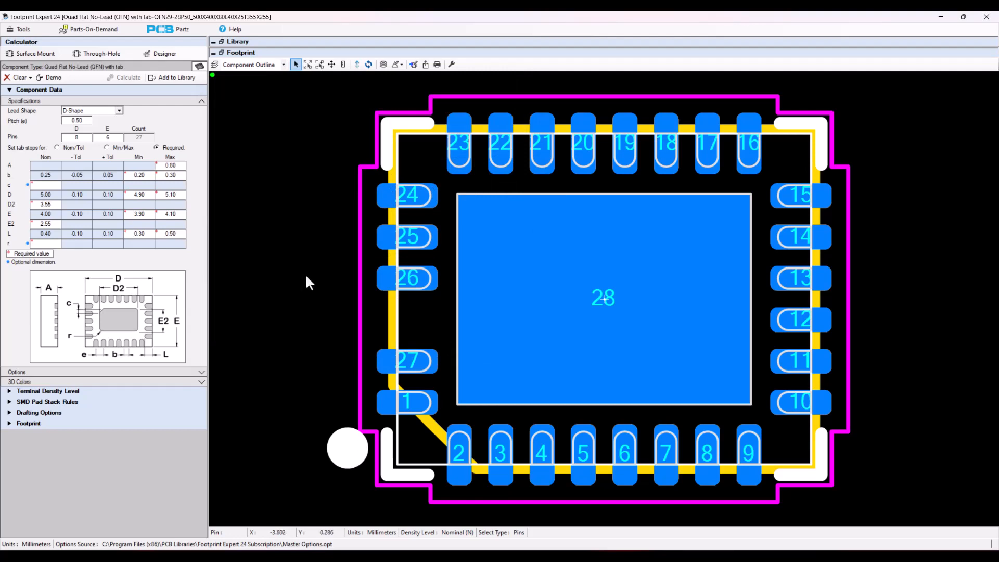
# Step: Enable the manufacturer's recommended dimensions for the QFN footprint and recalculate it
pyautogui.click(79, 426)
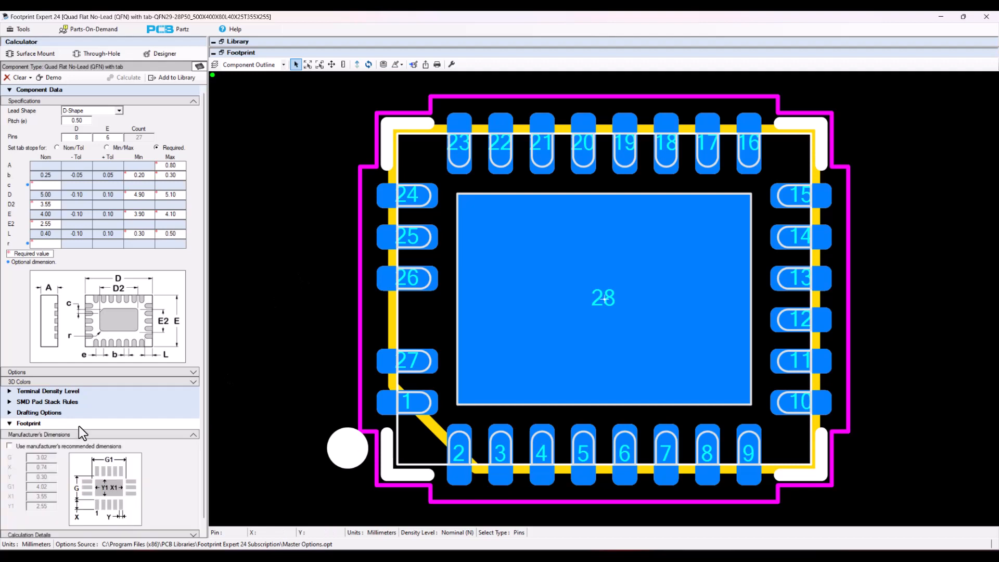
pyautogui.click(9, 446)
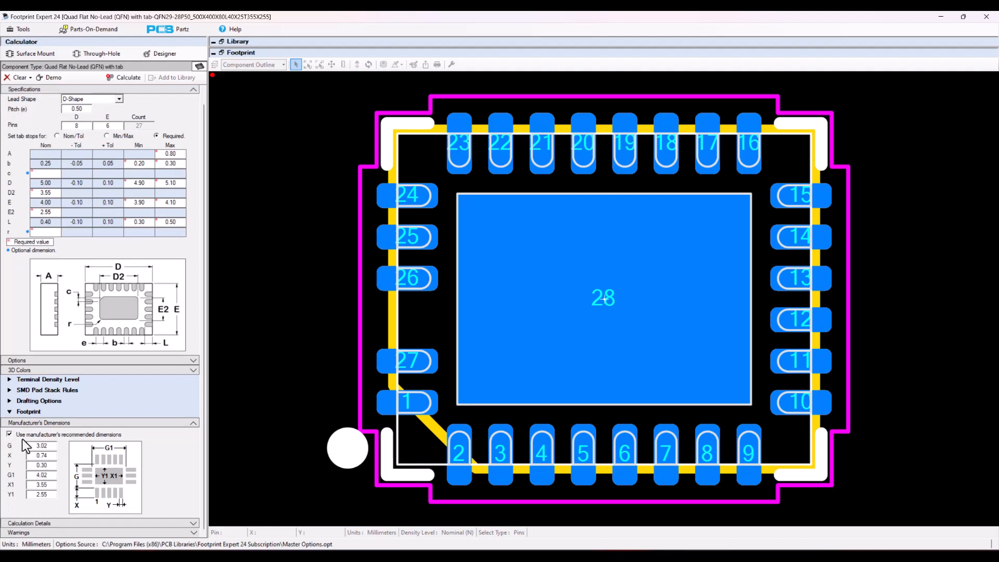
pyautogui.click(29, 412)
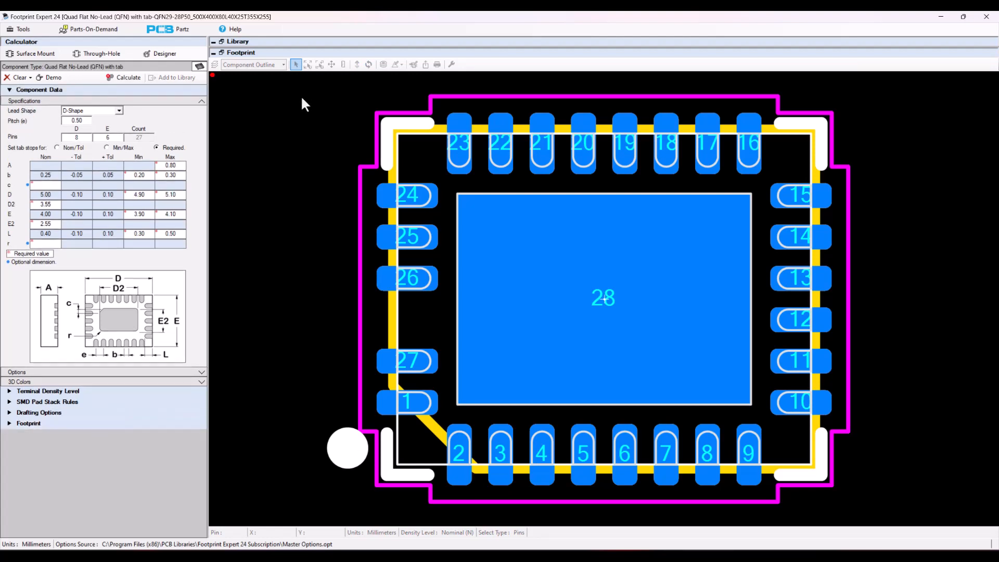
pyautogui.click(126, 77)
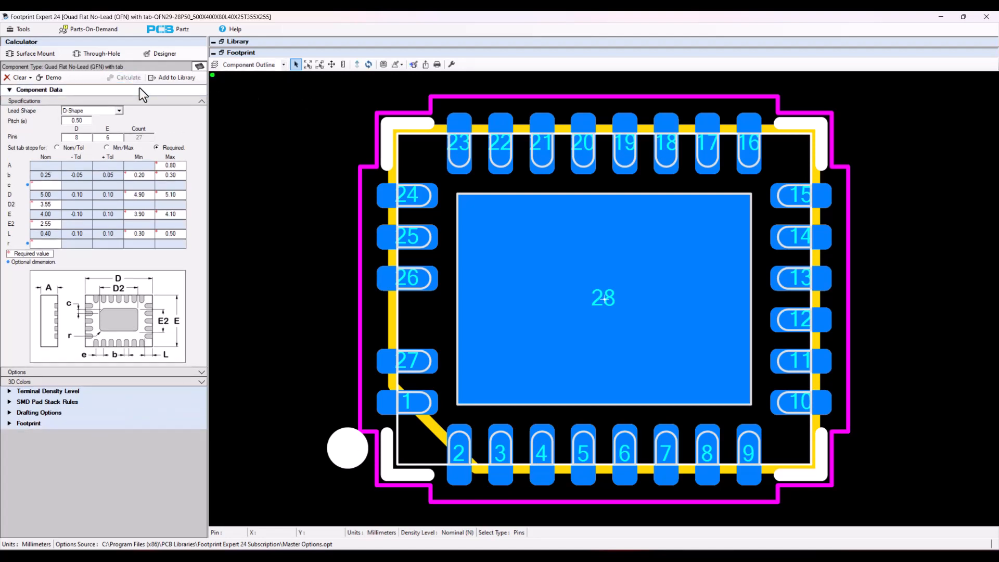
# Step: Define a Round symbol on Silkscreen Top with 0.15 line width and 0.50 diameter, reviewing the shape and layer choices
pyautogui.click(402, 68)
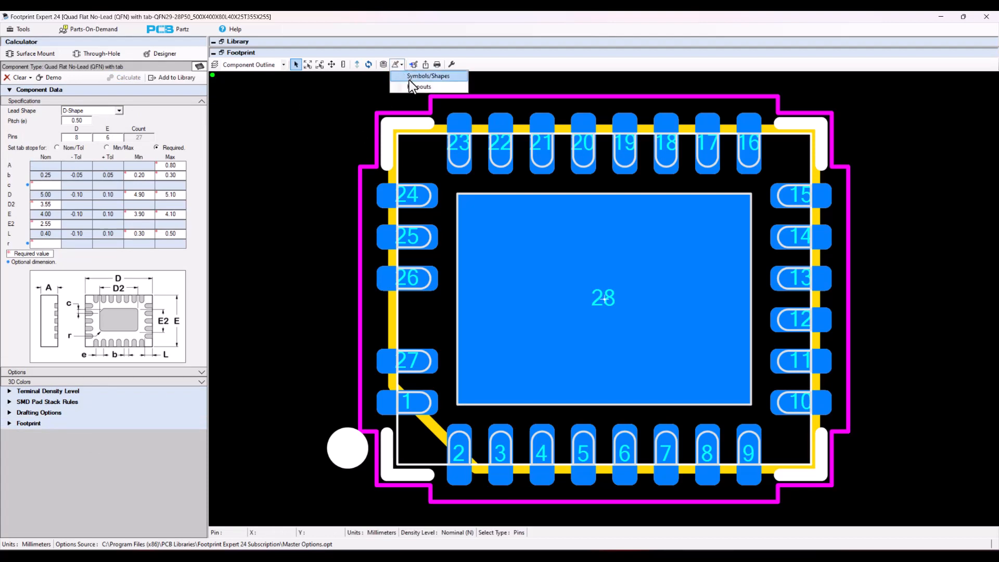
pyautogui.click(409, 76)
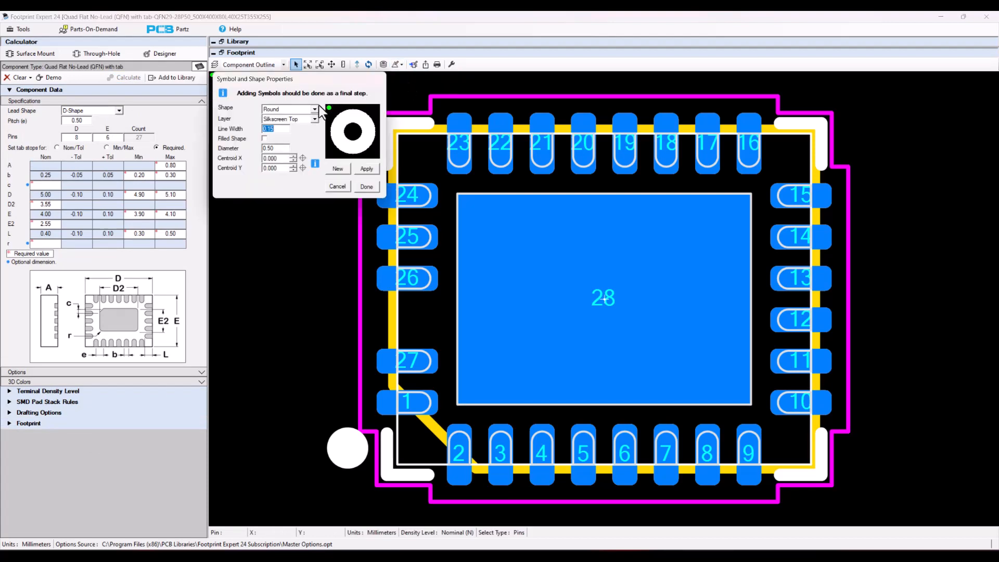
pyautogui.click(314, 109)
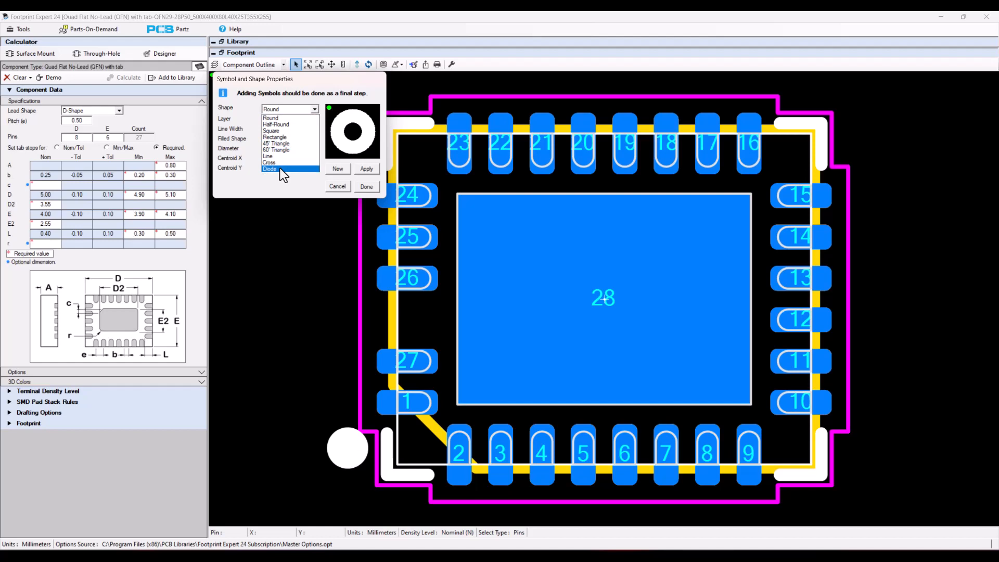
pyautogui.click(307, 118)
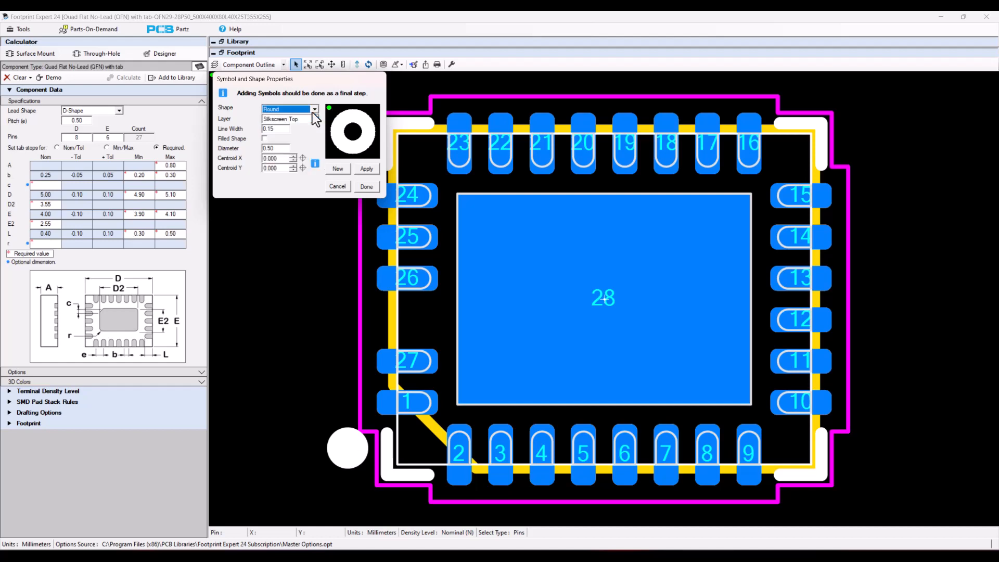
pyautogui.click(300, 120)
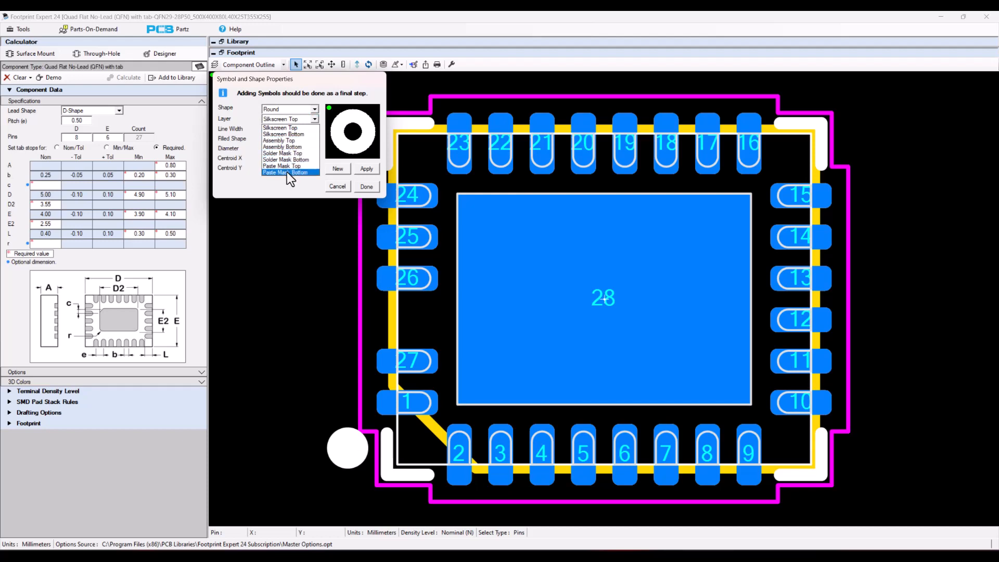
pyautogui.click(366, 186)
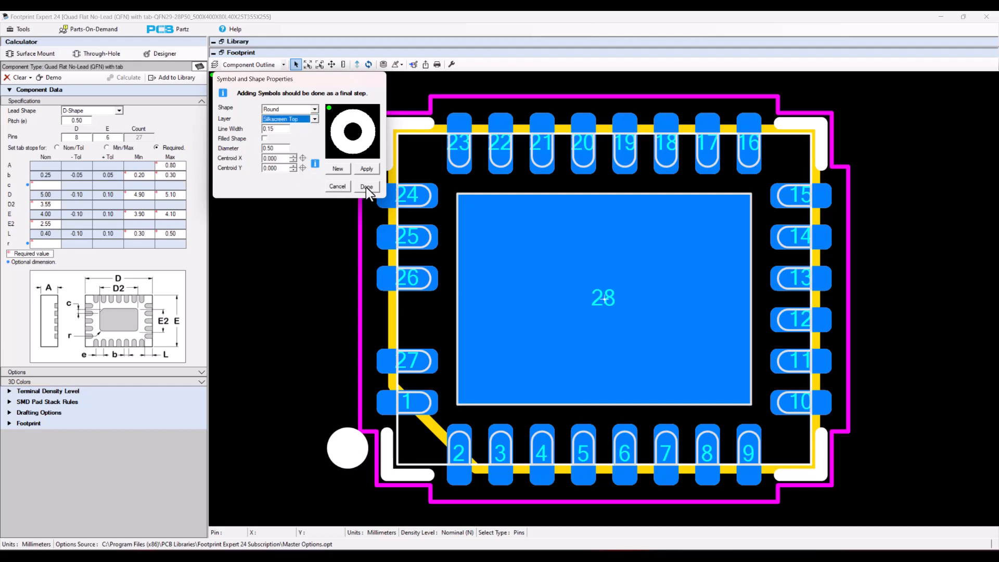
pyautogui.click(367, 187)
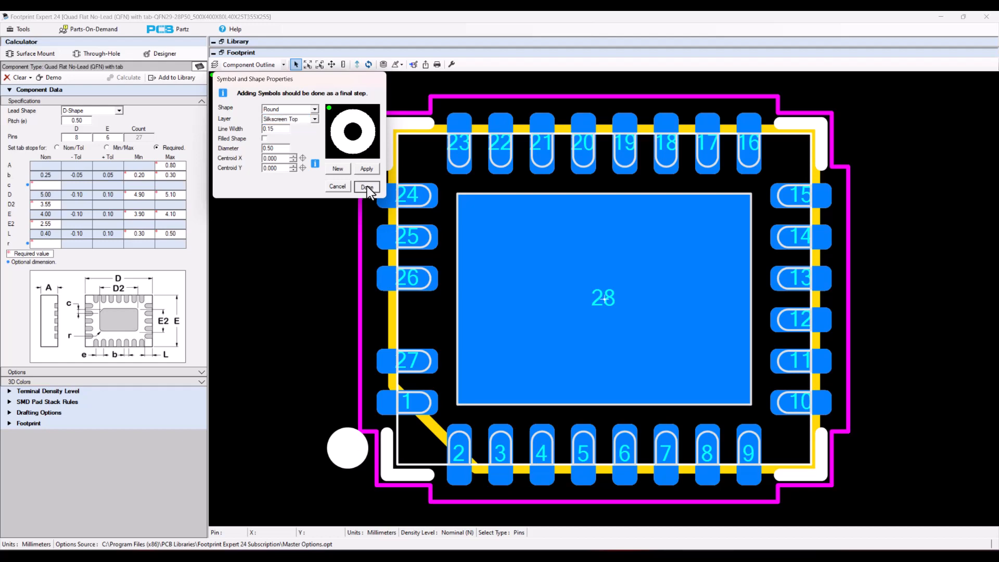
# Step: Add a 5.00 by 3.00 mm rectangular keepout on Keepout Top, centred on the footprint origin
pyautogui.click(399, 68)
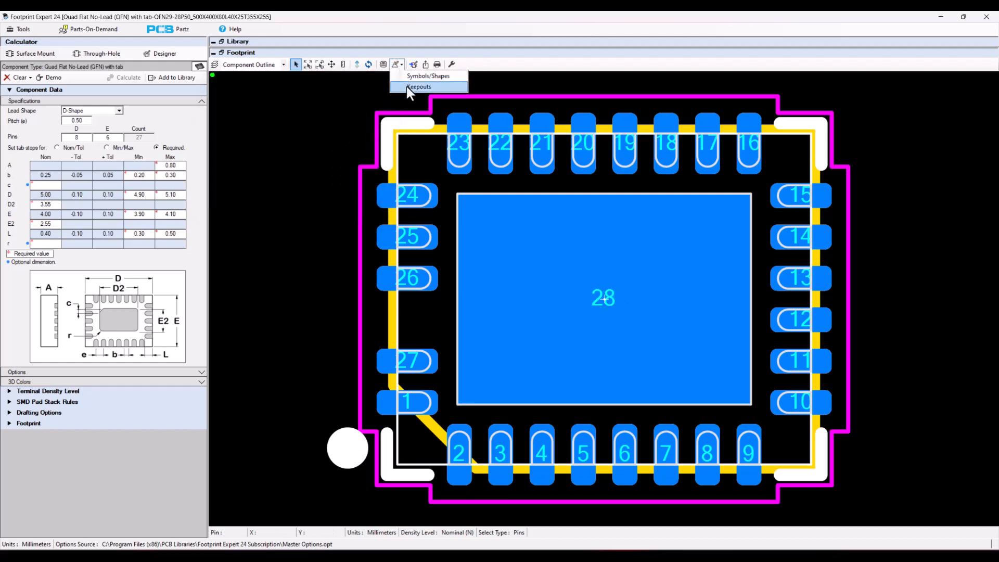
pyautogui.click(409, 87)
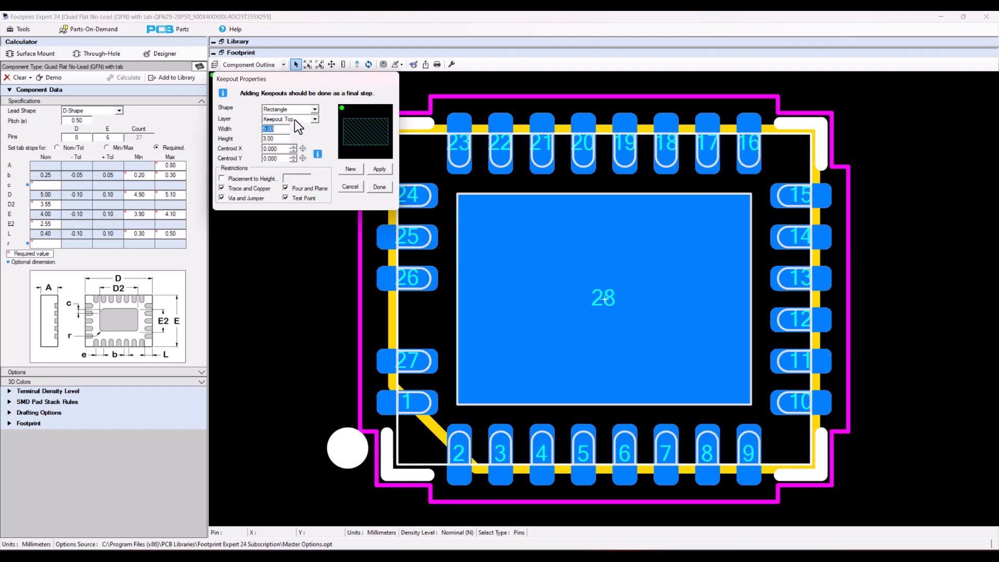
pyautogui.click(315, 109)
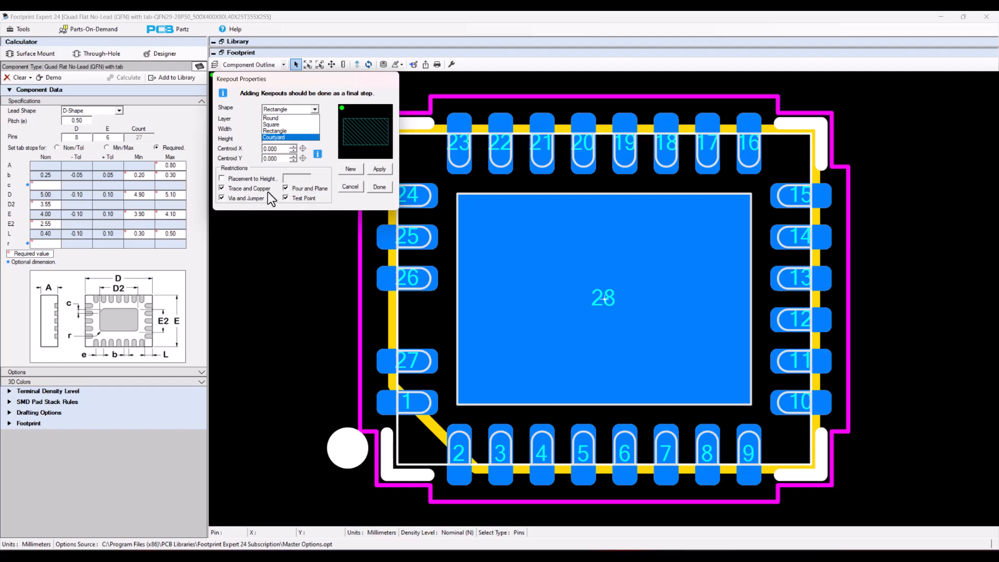
pyautogui.click(383, 190)
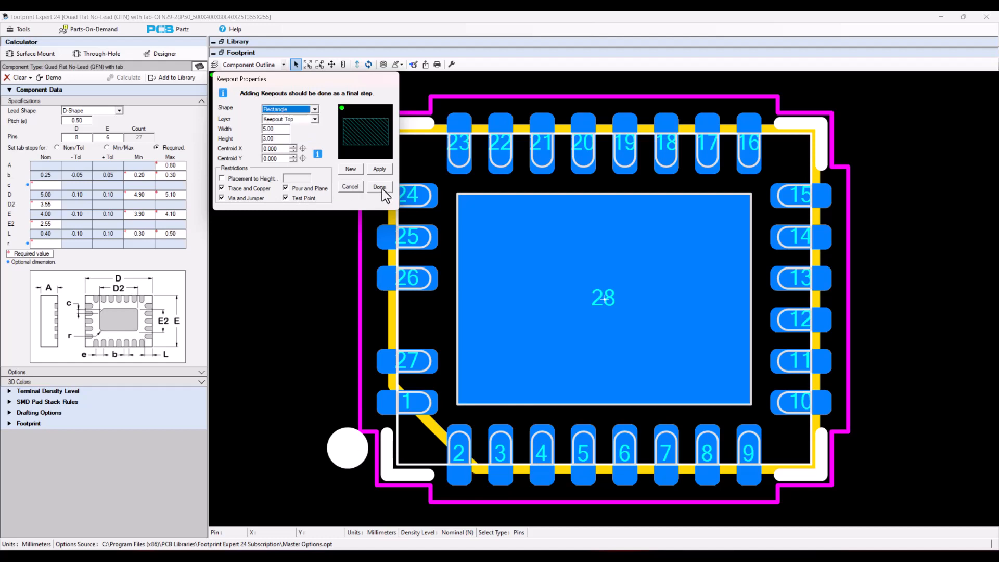
pyautogui.click(351, 186)
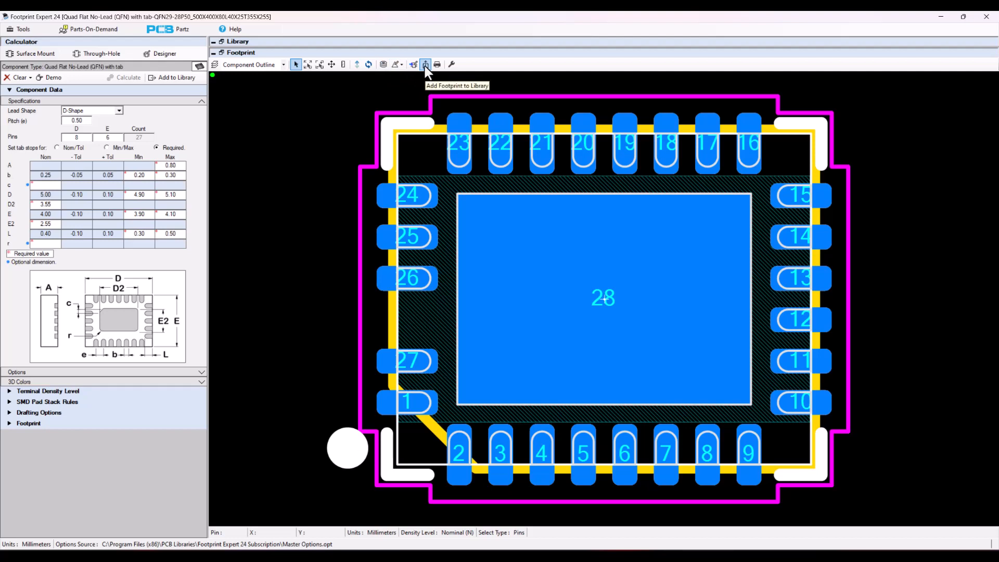
# Step: Open the CAD translator for the footprint and switch it to Altium Designer to view its export options
pyautogui.click(452, 65)
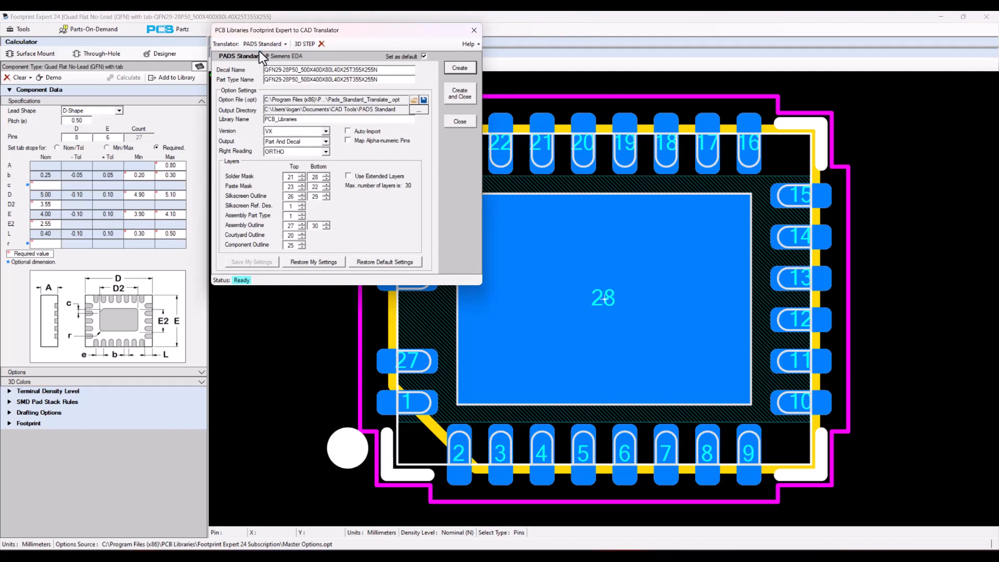
pyautogui.click(283, 45)
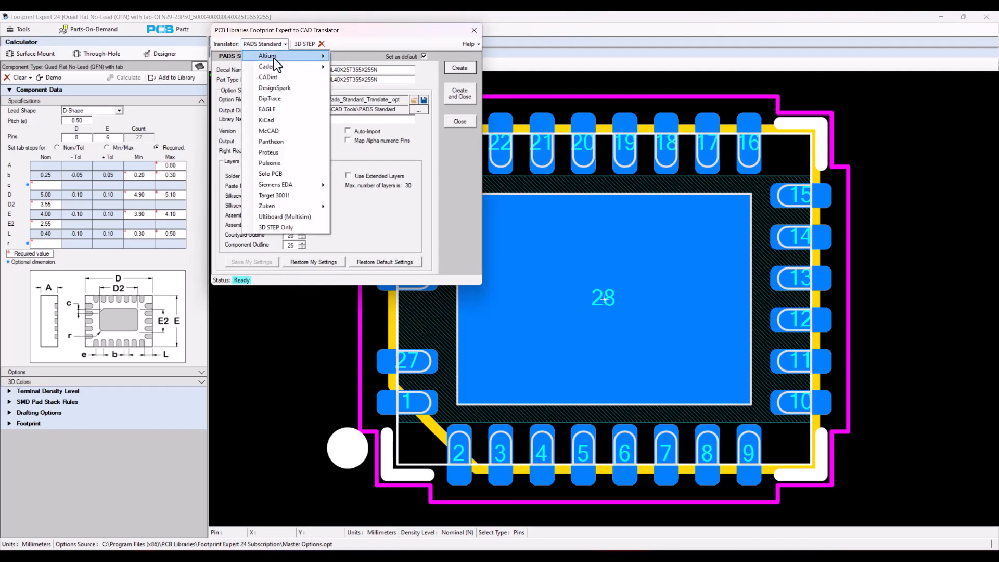
pyautogui.moveTo(324, 56)
pyautogui.click(360, 66)
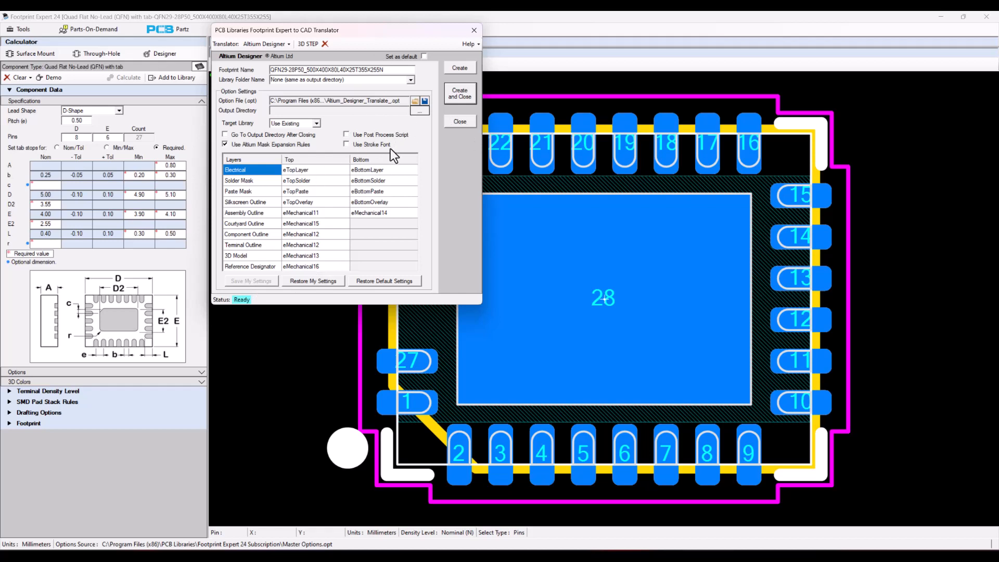
# Step: Review the other available CAD translators, including the Zuken, Siemens EDA and Cadence formats, keeping Altium Designer selected
pyautogui.click(285, 45)
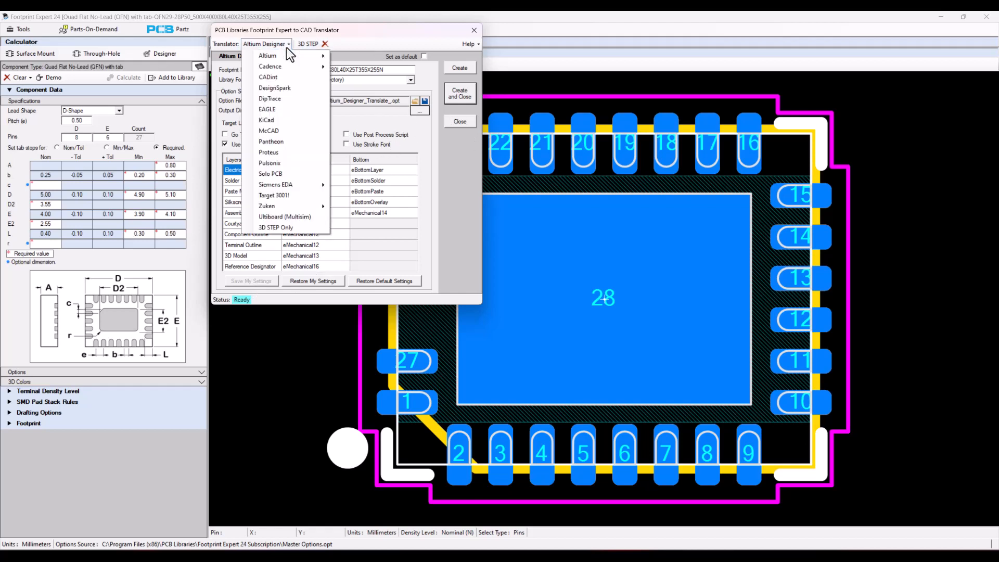
pyautogui.moveTo(267, 207)
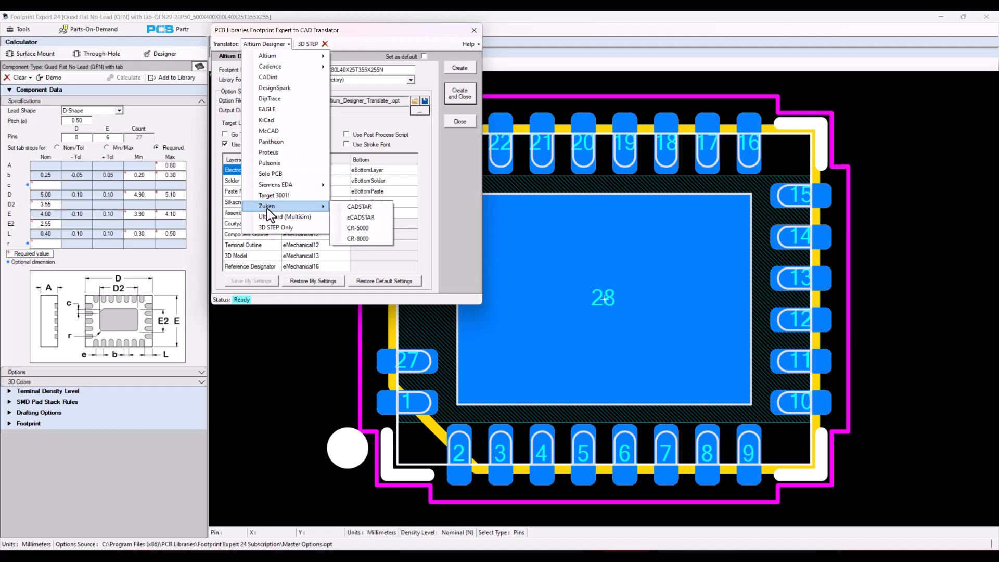
pyautogui.moveTo(284, 190)
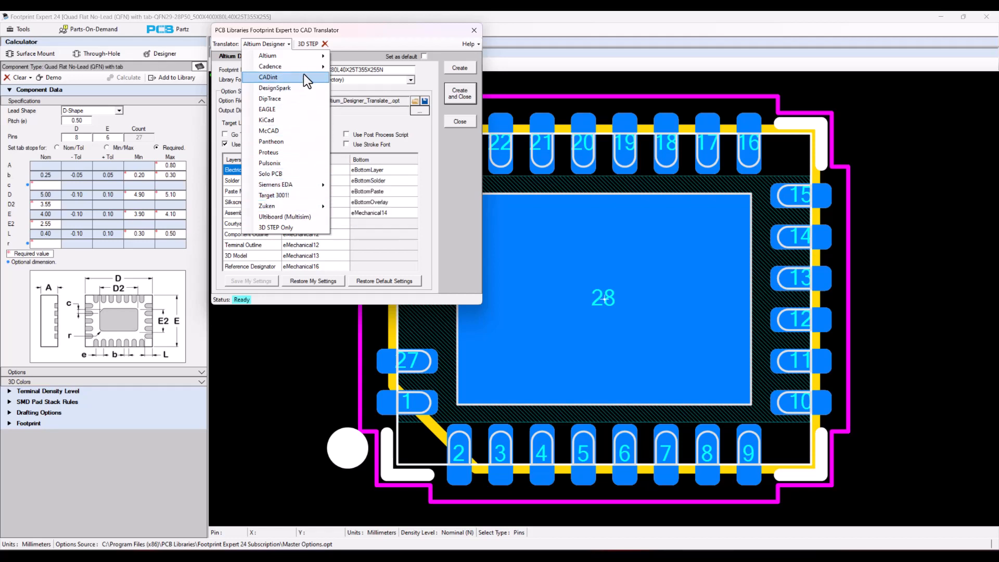
pyautogui.moveTo(304, 70)
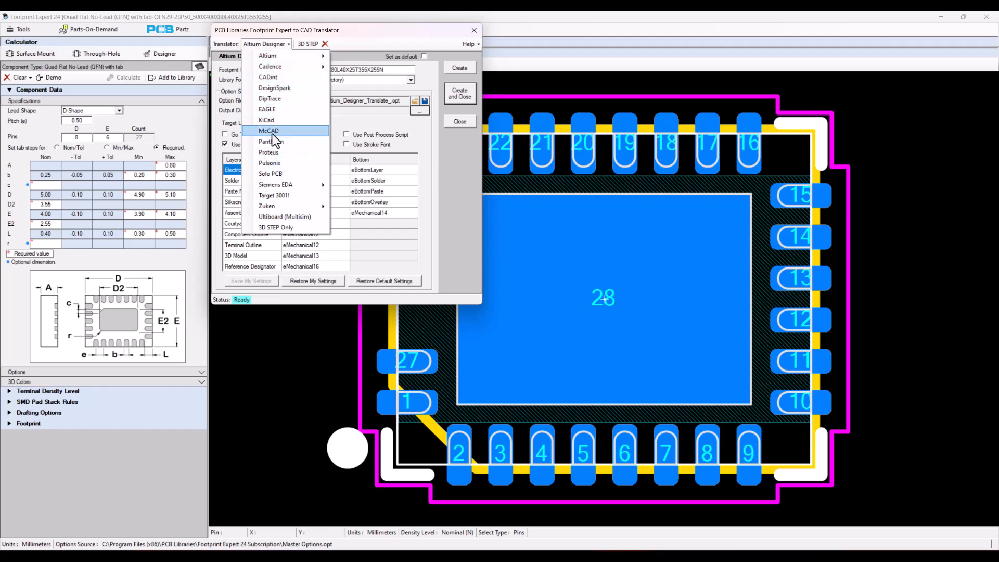
pyautogui.press('Escape')
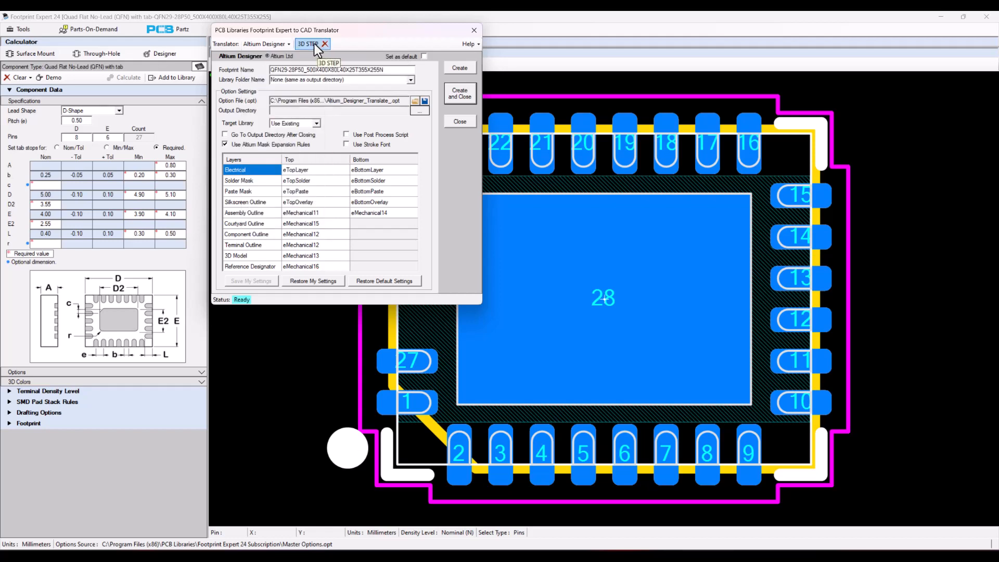
# Step: Enable 3D STEP output to view its options and close the translator without saving the changed settings
pyautogui.click(311, 45)
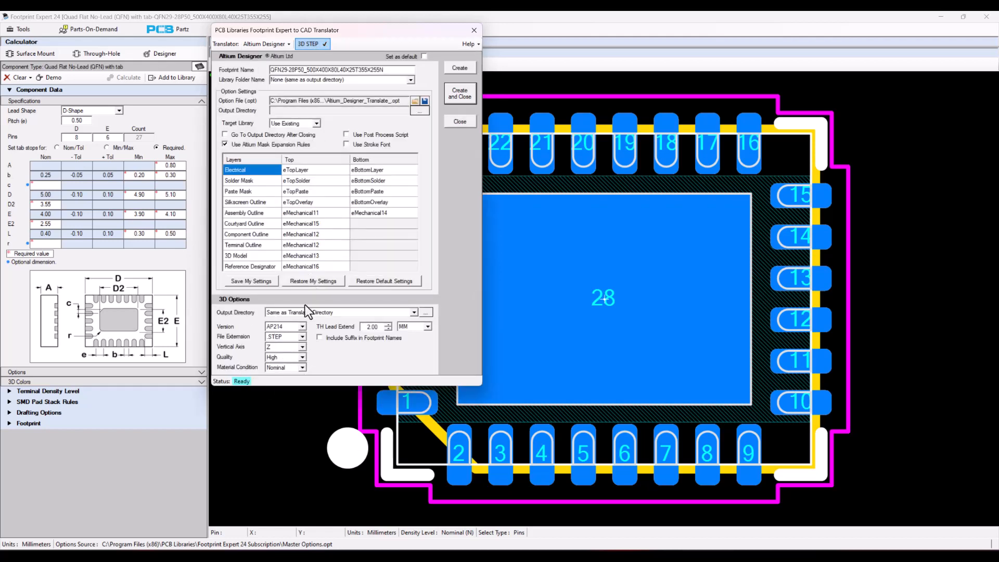
pyautogui.click(459, 122)
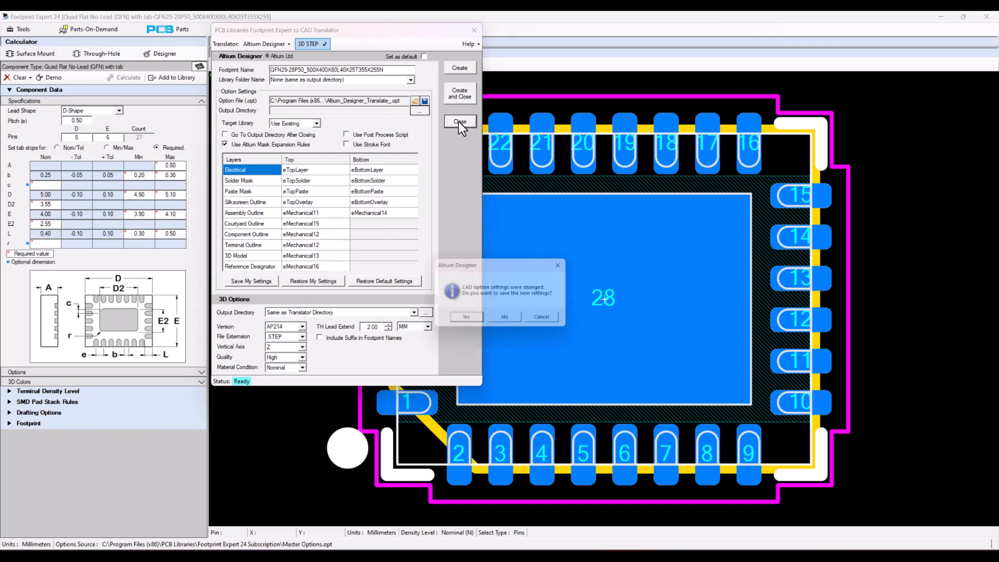
pyautogui.click(509, 321)
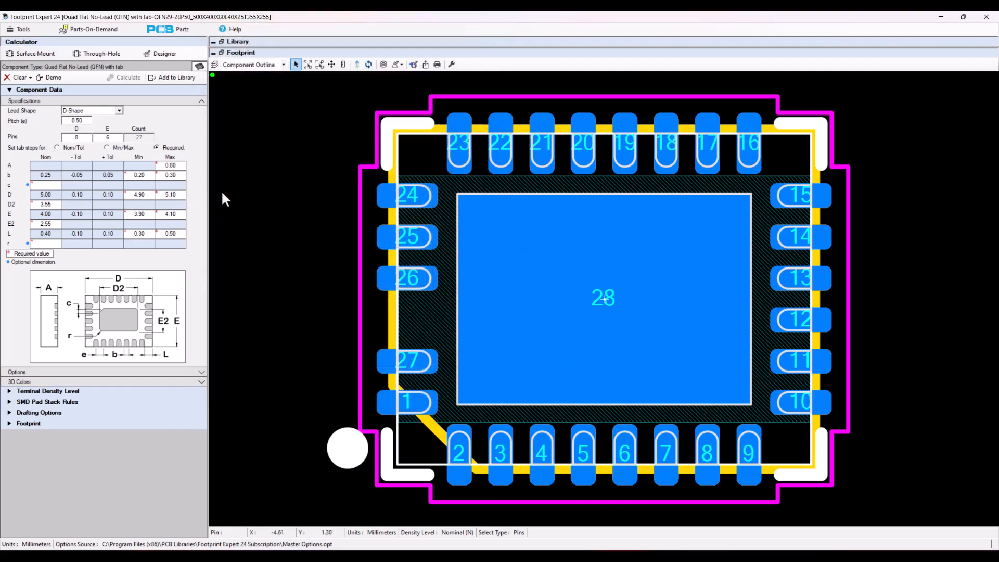
# Step: Switch the calculator to Designer mode for a user-defined package
pyautogui.click(157, 53)
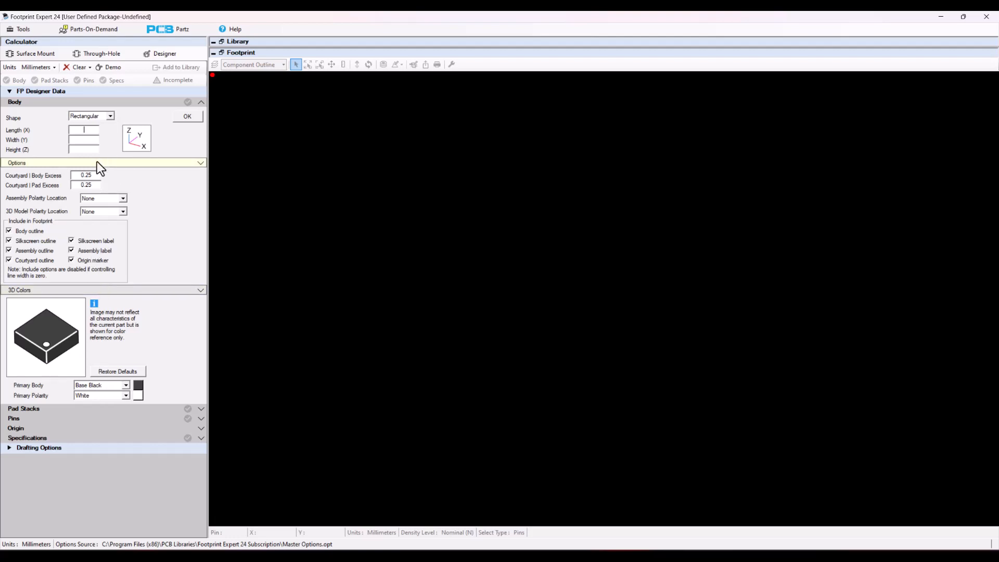
# Step: Bring up the Library panel, look across all its part columns, and check which library files are available without opening one
pyautogui.click(111, 115)
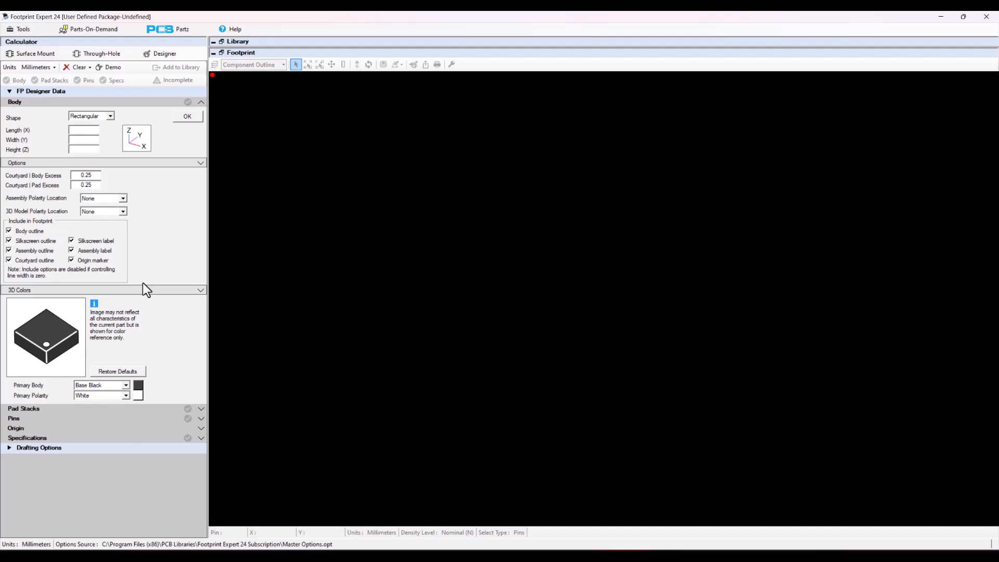
pyautogui.click(221, 42)
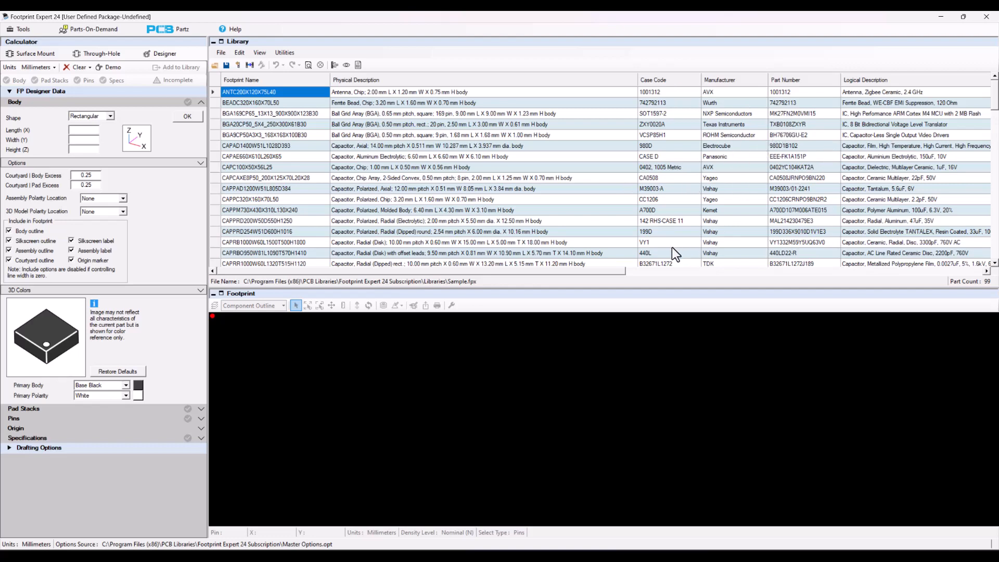
pyautogui.moveTo(610, 270); pyautogui.dragTo(949, 302)
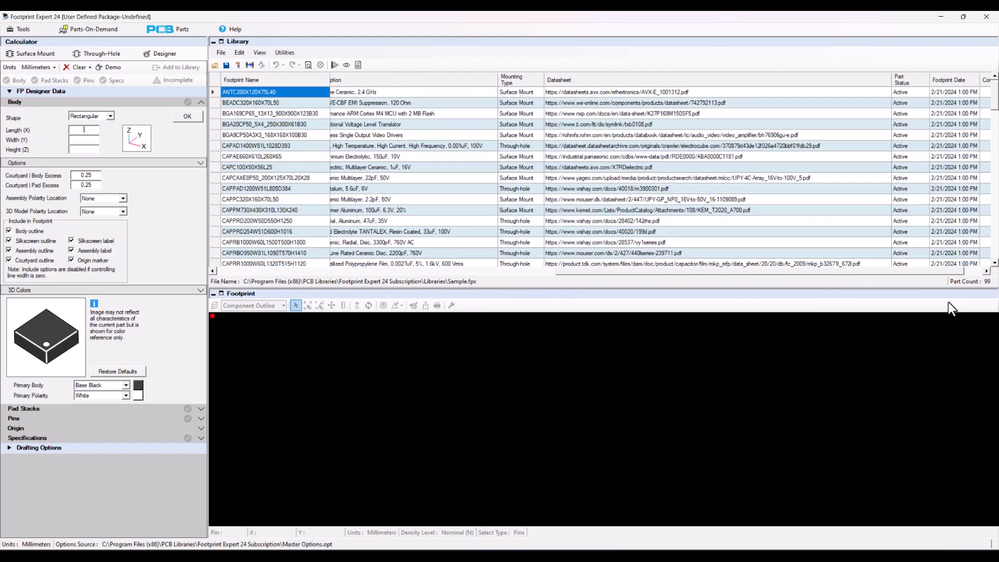
pyautogui.moveTo(948, 302); pyautogui.dragTo(582, 298)
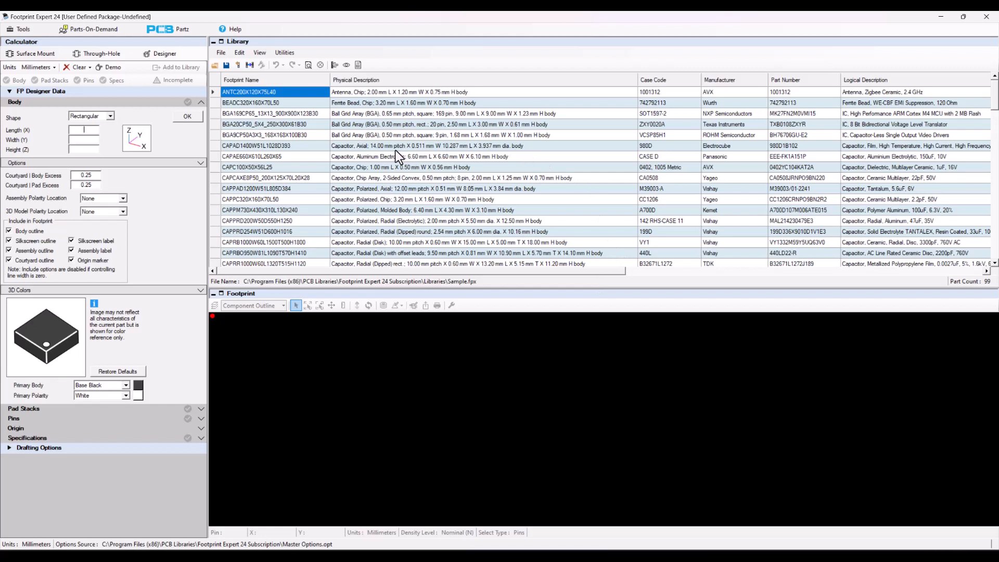
pyautogui.click(215, 65)
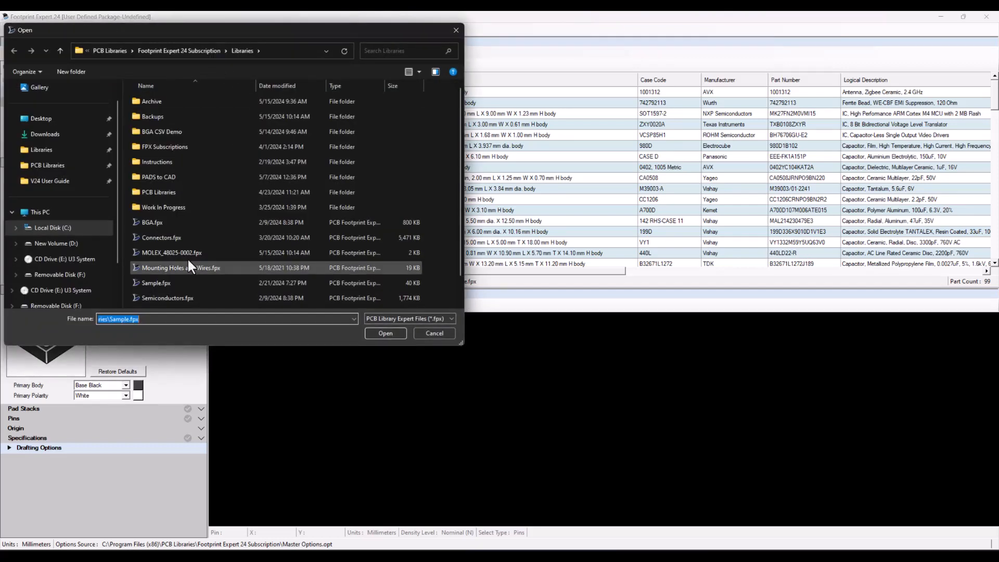
pyautogui.click(439, 332)
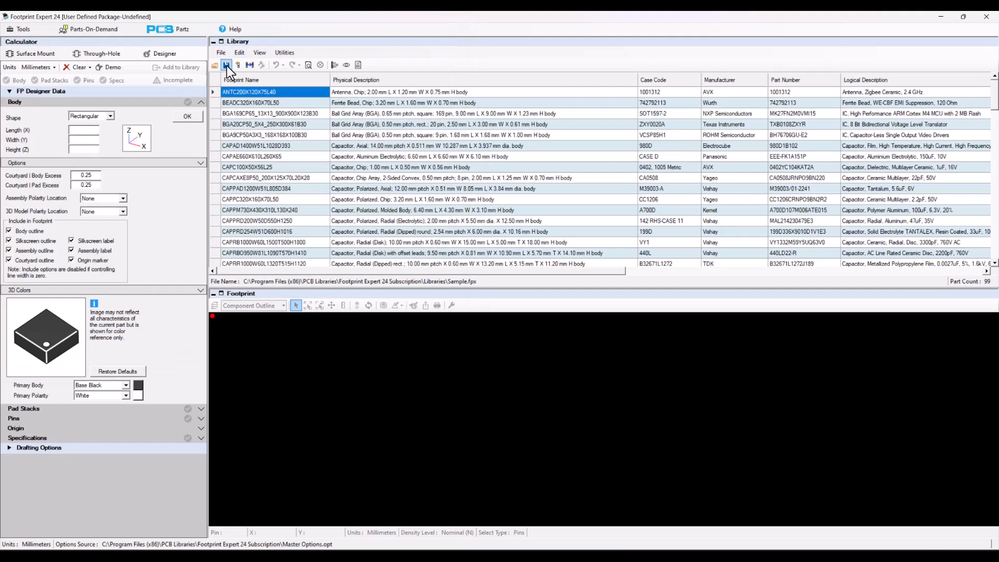
# Step: Start a new empty library and import Sample.fpx into it
pyautogui.click(238, 65)
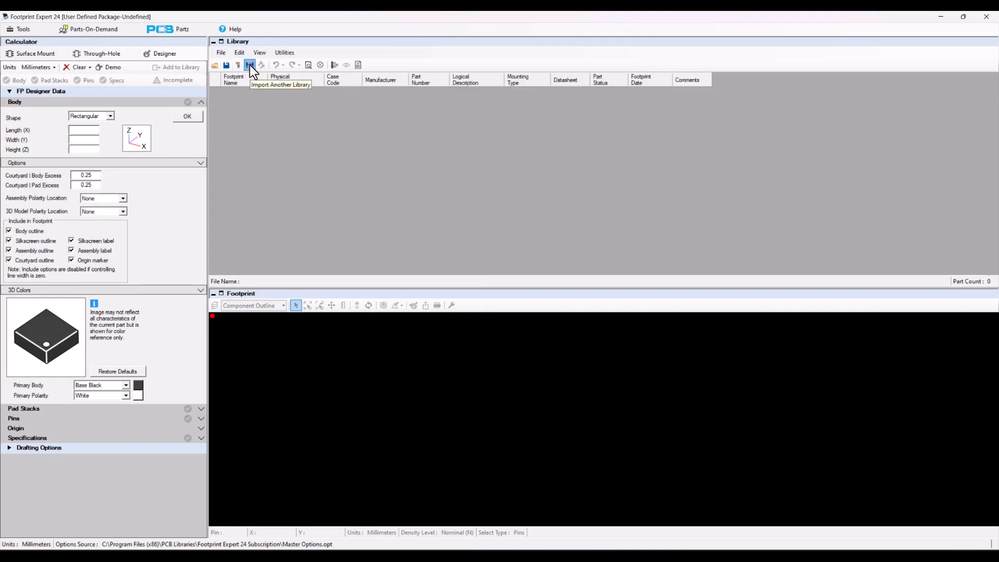
pyautogui.click(250, 64)
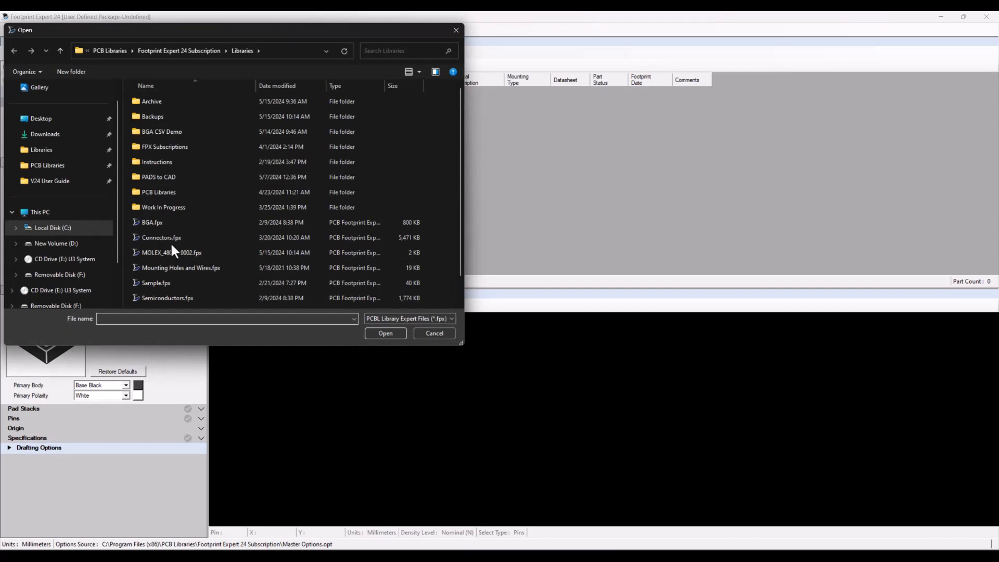
pyautogui.doubleClick(158, 283)
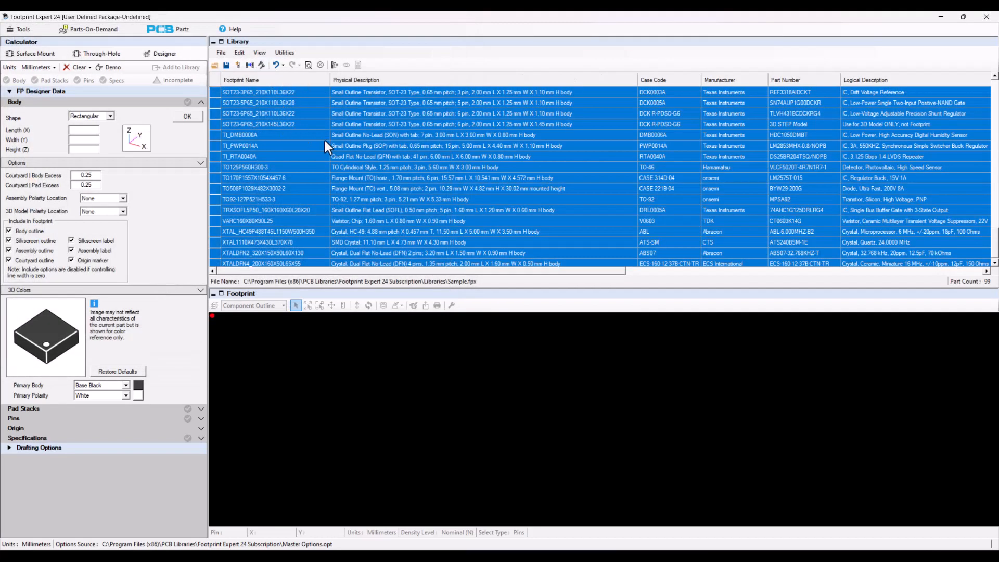
# Step: Select a block of library rows, replace it with four separate rows, and finally select every part in the library
pyautogui.click(282, 146)
pyautogui.moveTo(217, 126); pyautogui.dragTo(206, 229)
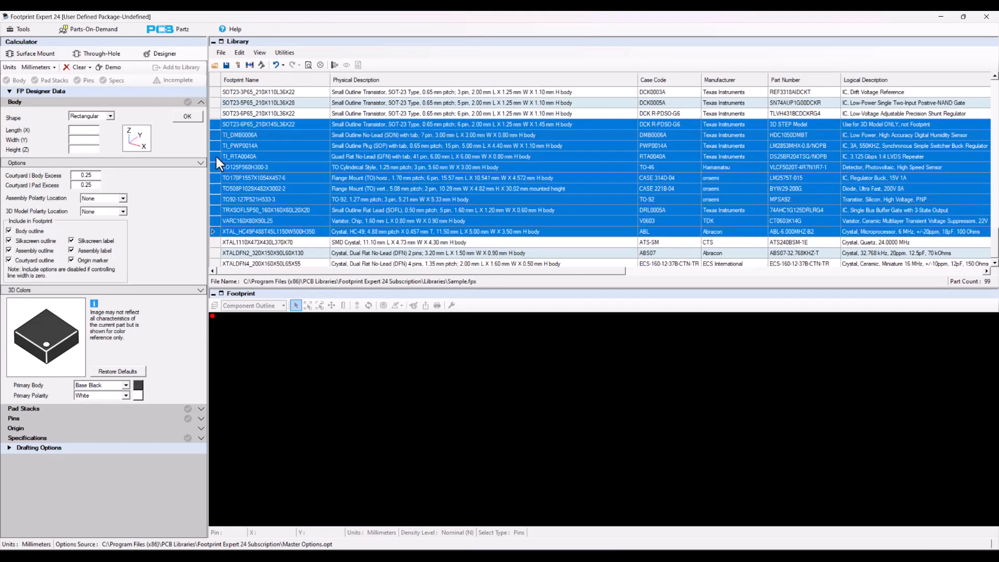
pyautogui.click(216, 156)
pyautogui.keyDown('ctrl'); pyautogui.click(214, 189); pyautogui.keyUp('ctrl')
pyautogui.keyDown('ctrl'); pyautogui.click(214, 210); pyautogui.keyUp('ctrl')
pyautogui.keyDown('ctrl'); pyautogui.click(214, 232); pyautogui.keyUp('ctrl')
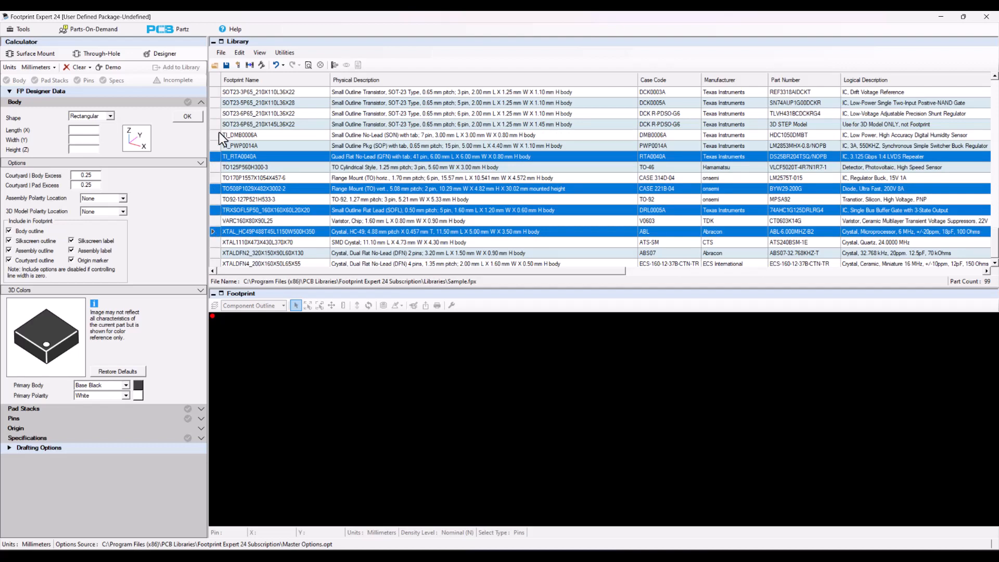
pyautogui.click(214, 79)
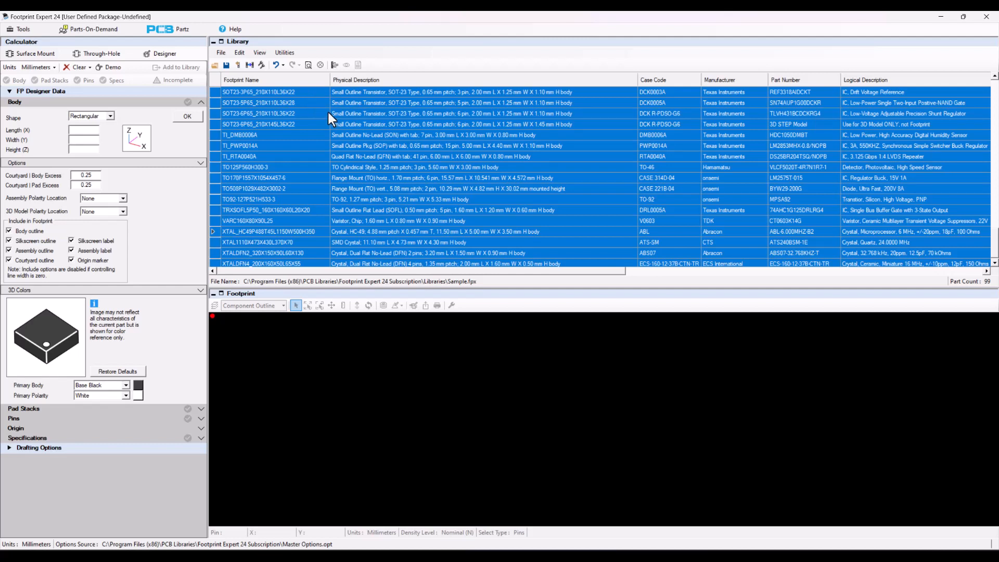
# Step: Open Find/Replace for the library, review its search scopes keeping Current Library, view the replace options and close it
pyautogui.click(308, 65)
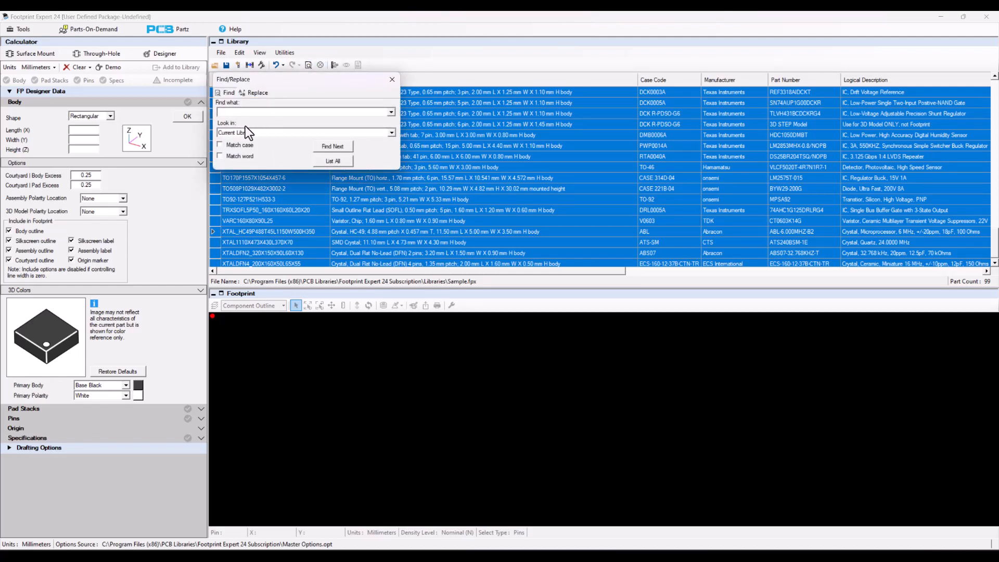
pyautogui.click(263, 135)
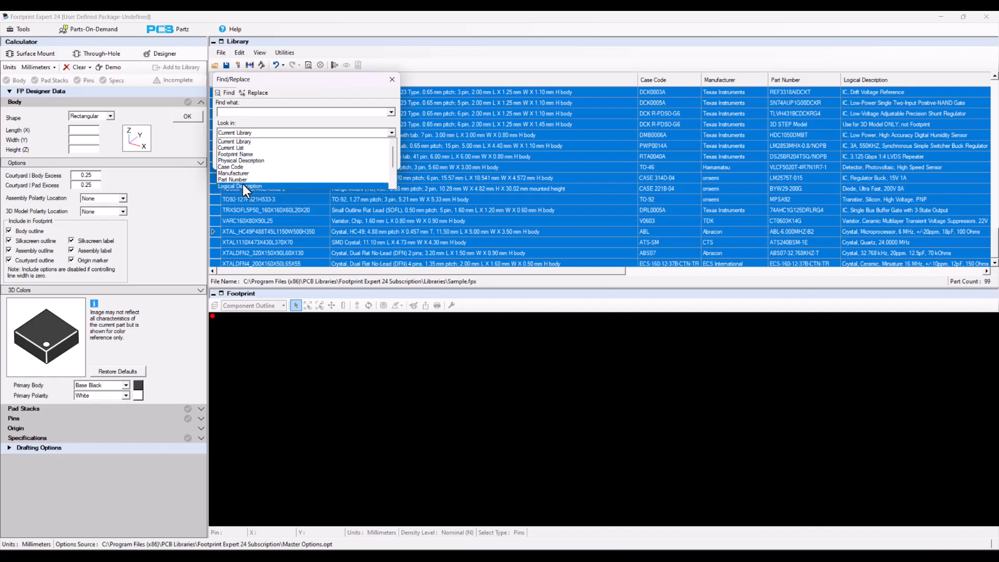
pyautogui.click(249, 143)
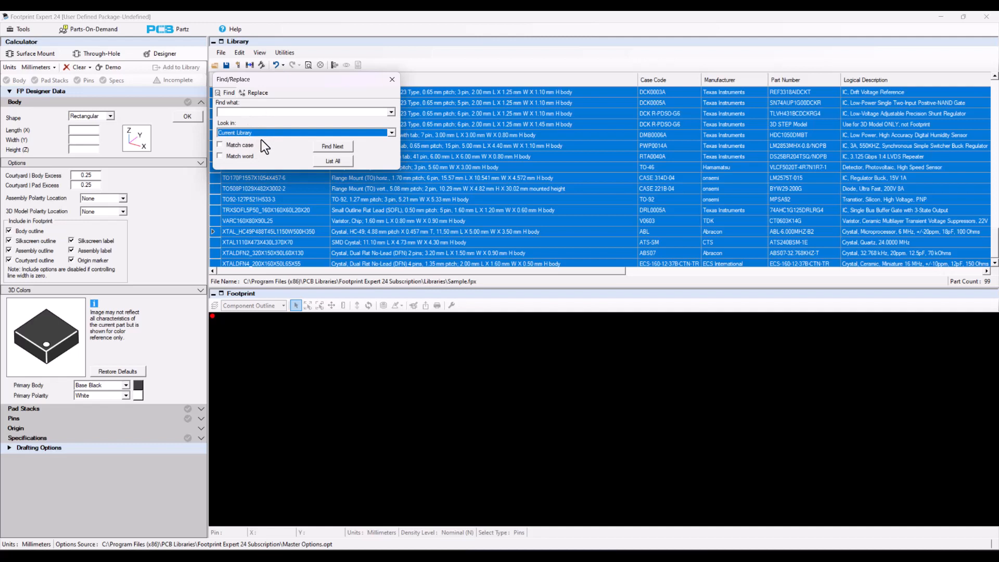
pyautogui.click(255, 93)
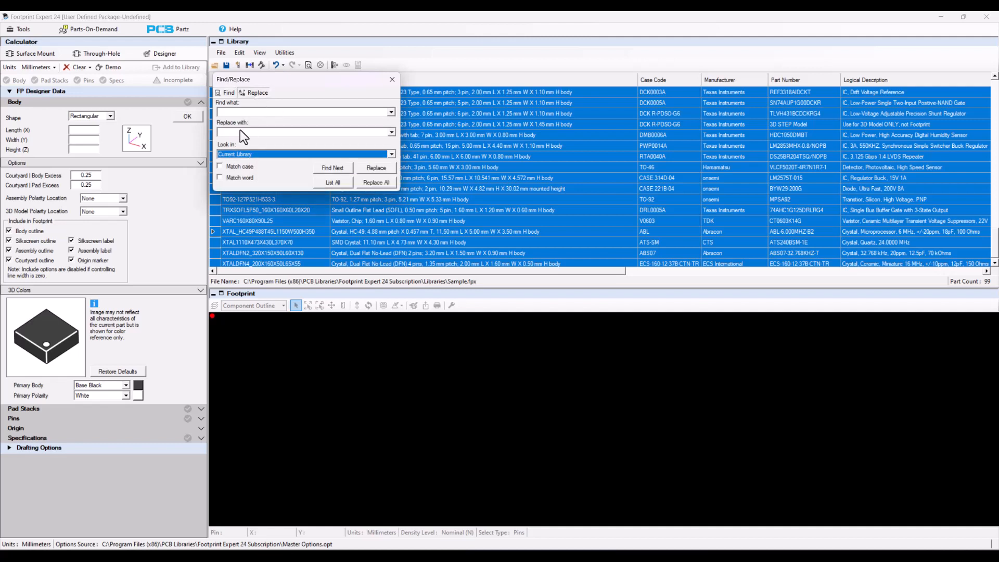
pyautogui.click(227, 113)
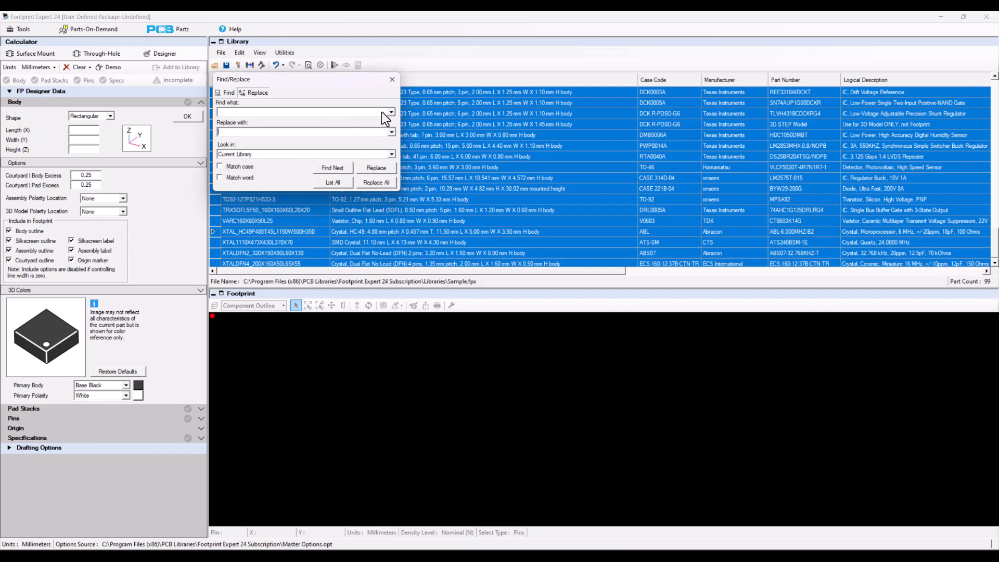
pyautogui.click(392, 79)
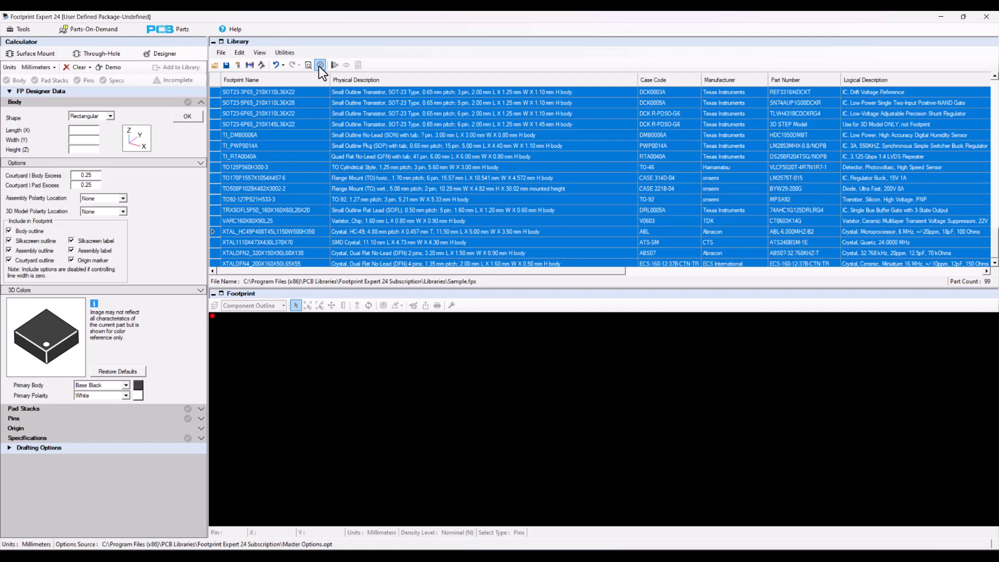
# Step: Review the commands available for library files, row and column editing, and viewing parts
pyautogui.click(221, 53)
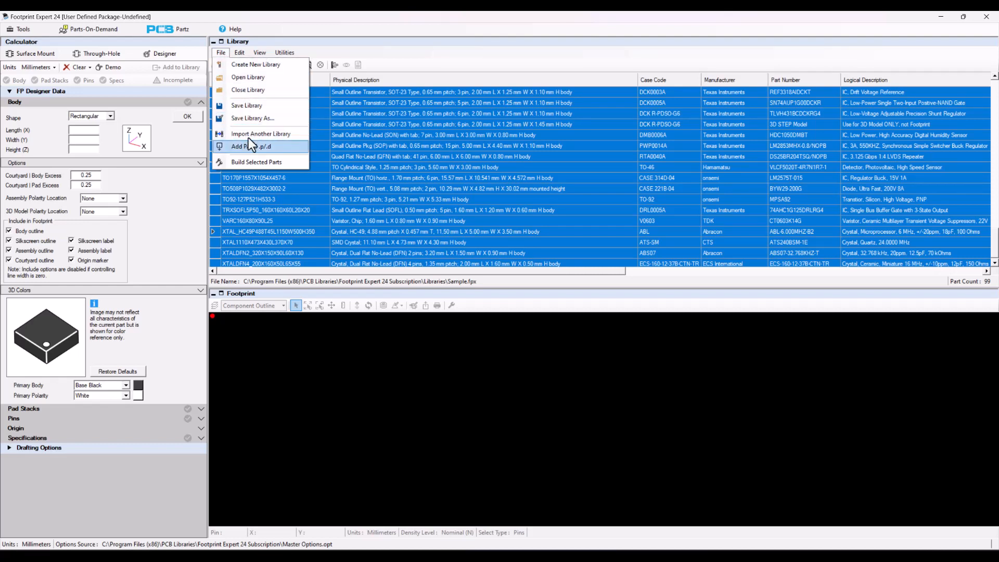
pyautogui.click(238, 50)
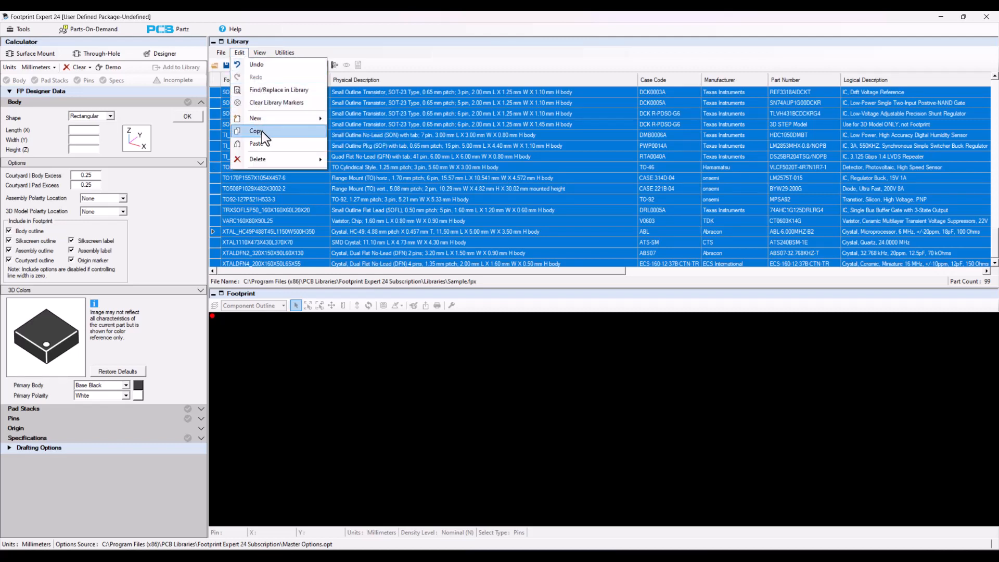
pyautogui.moveTo(270, 124)
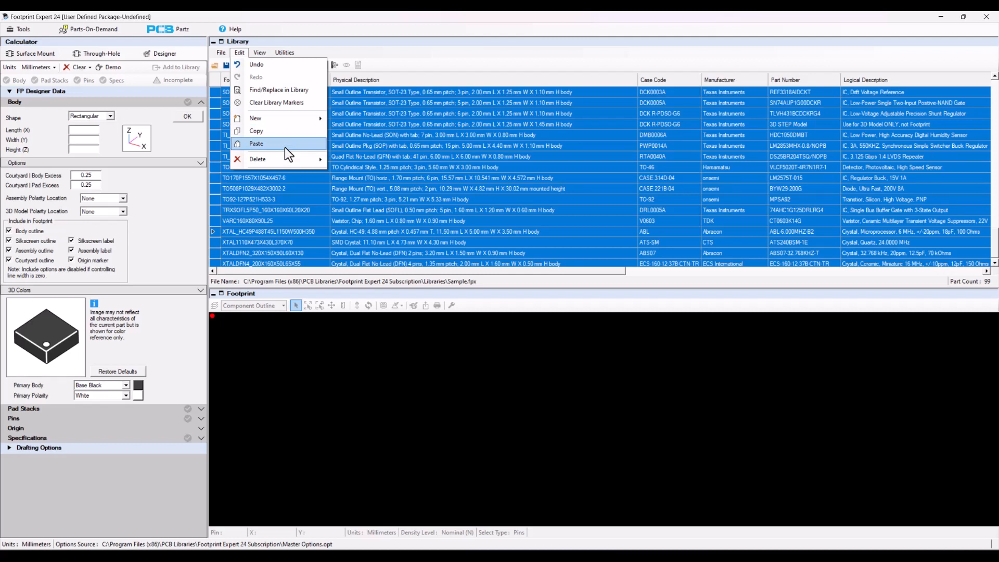
pyautogui.moveTo(286, 159)
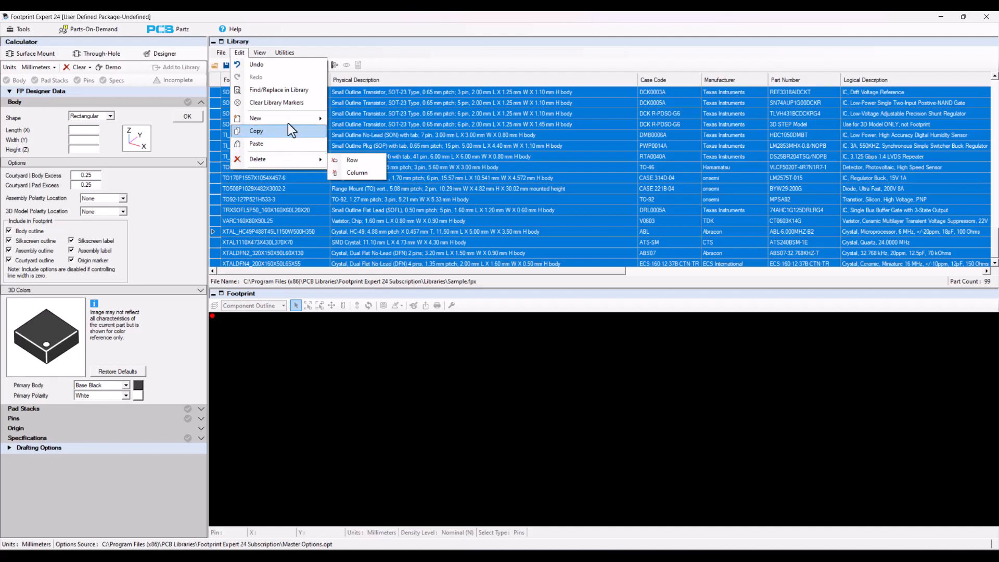
pyautogui.moveTo(260, 53)
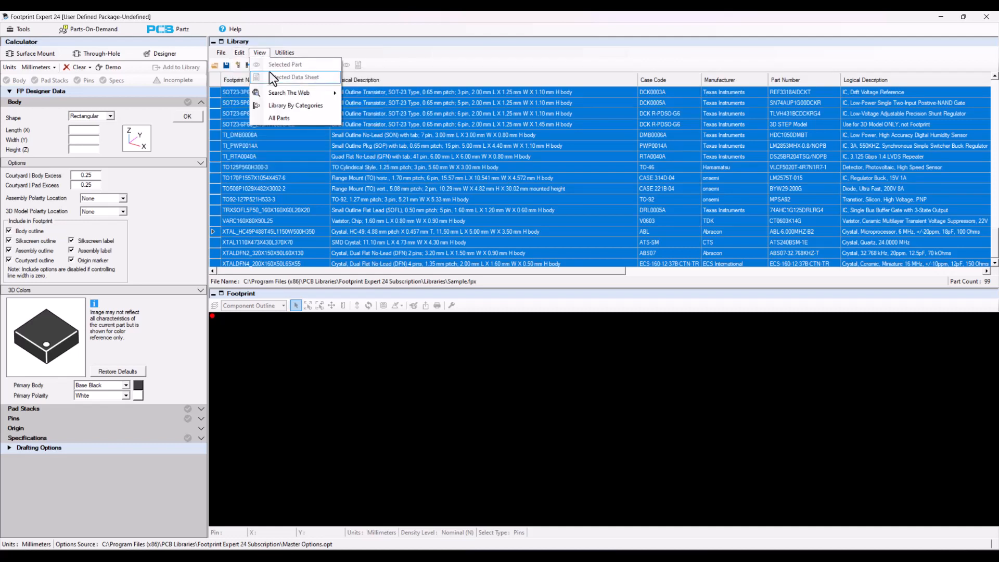
pyautogui.moveTo(282, 94)
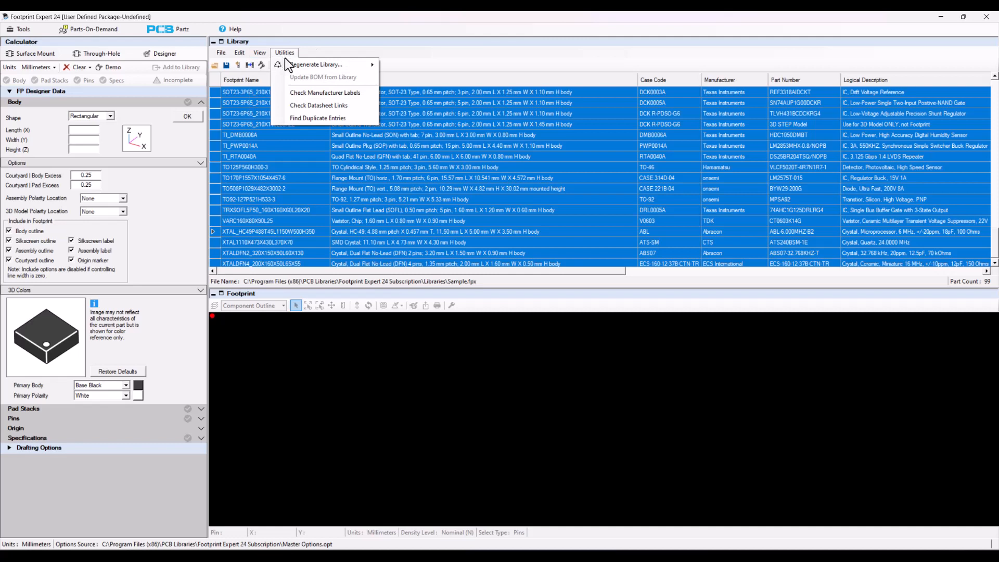
# Step: Review the library utilities, open the duplicate entries finder for the Part Number column, and close it without searching
pyautogui.moveTo(298, 69)
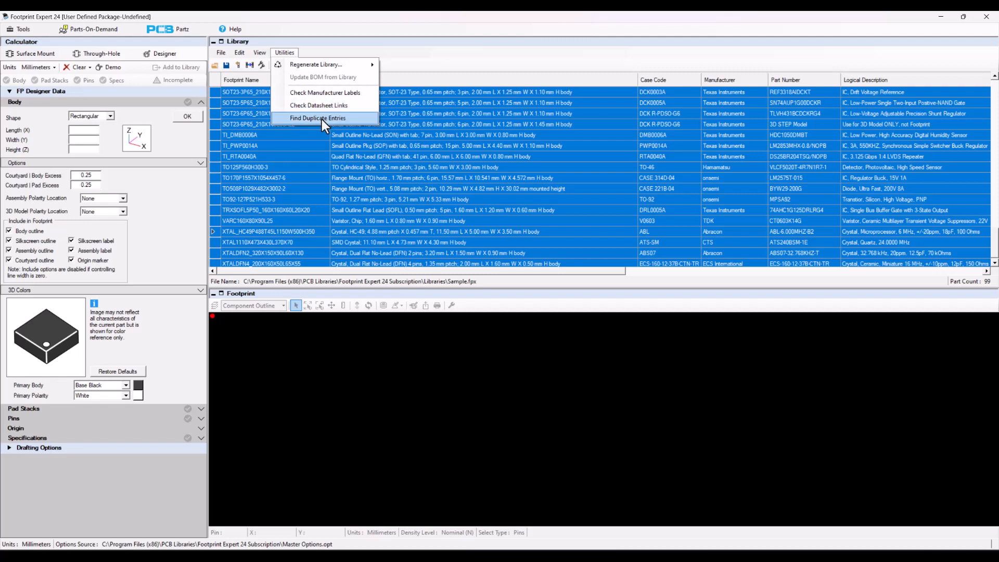
pyautogui.click(322, 118)
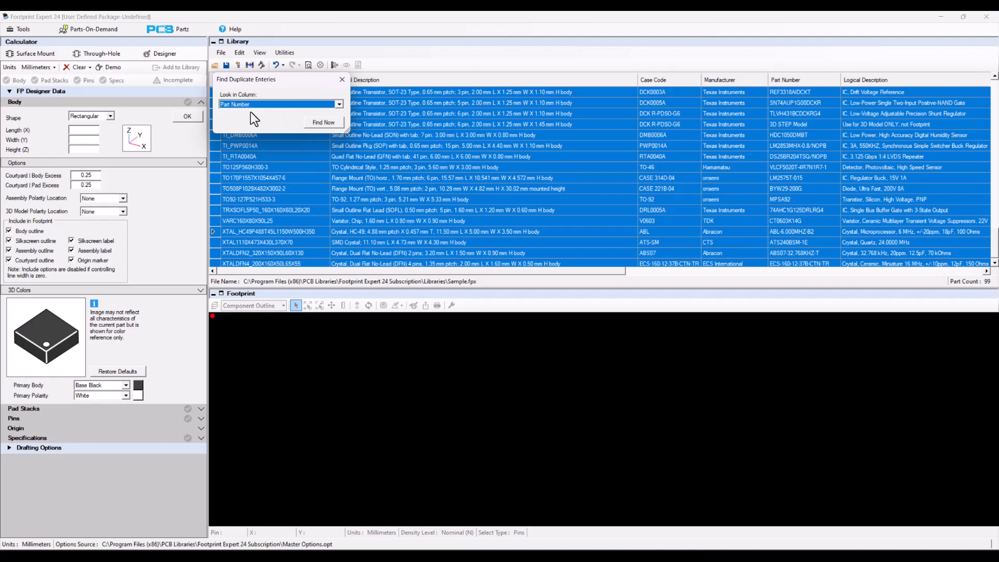
pyautogui.click(342, 79)
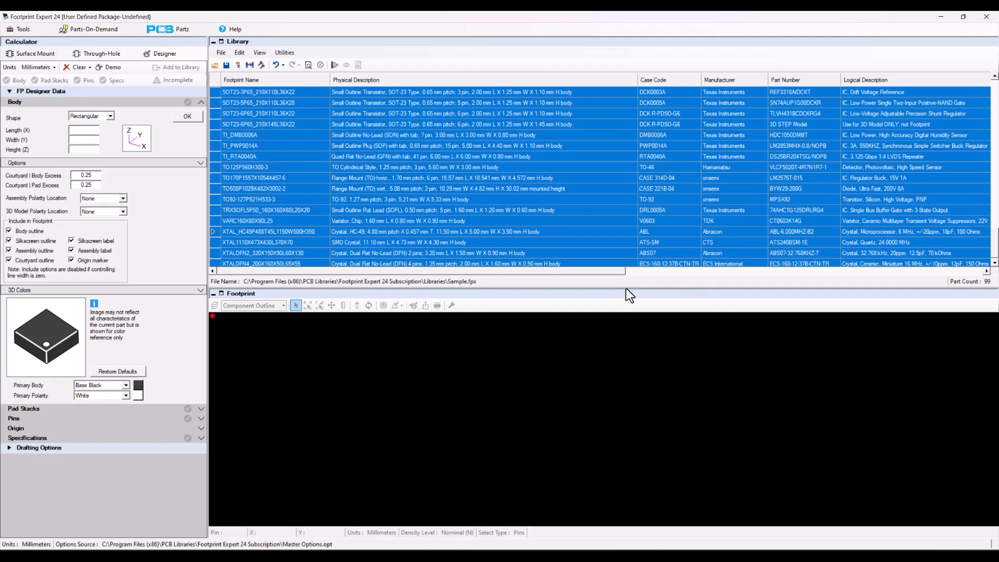
# Step: Resize the boundary between the Library and Footprint panels, maximize and restore the library, and leave it collapsed
pyautogui.moveTo(617, 182); pyautogui.dragTo(617, 133)
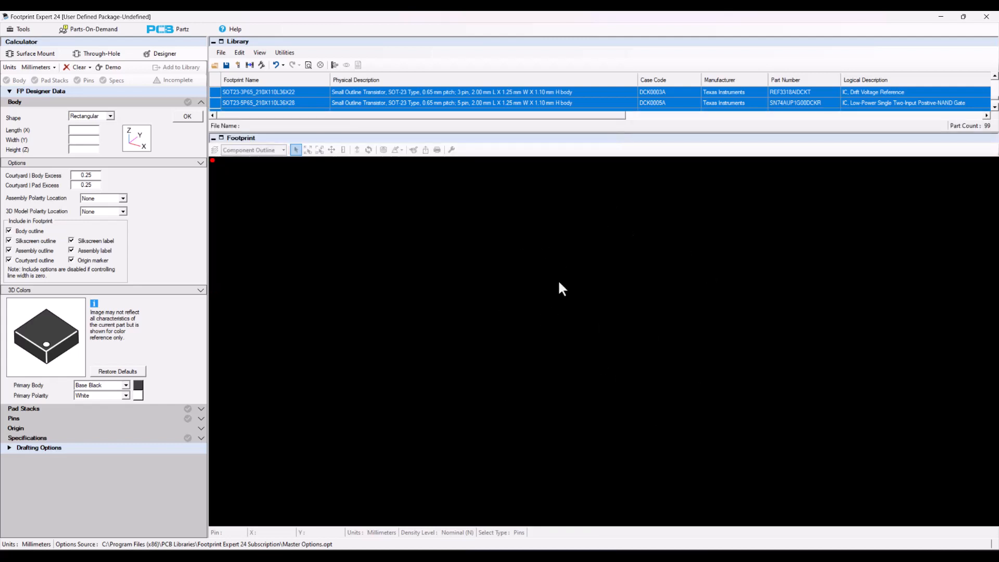
pyautogui.moveTo(531, 132); pyautogui.dragTo(529, 187)
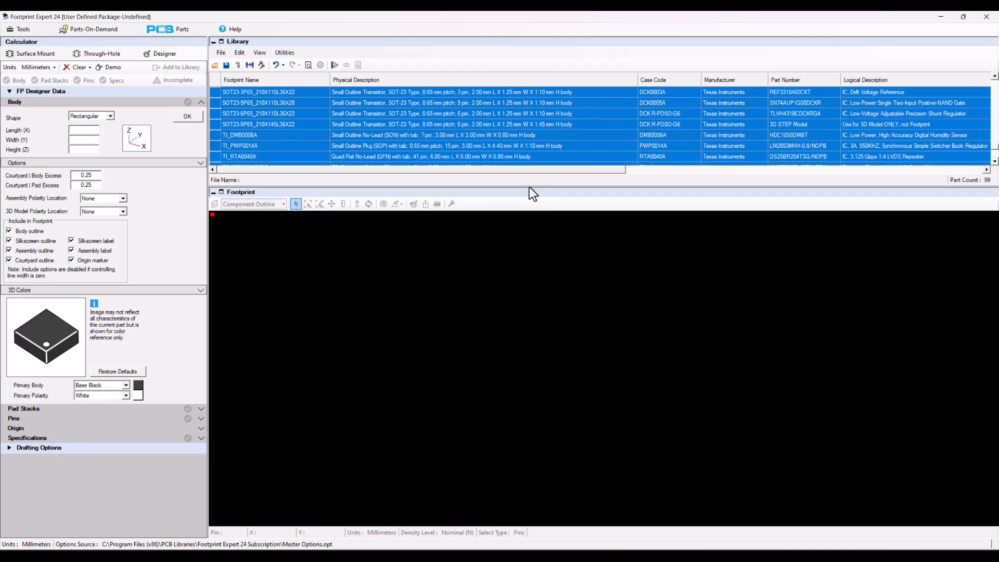
pyautogui.click(213, 41)
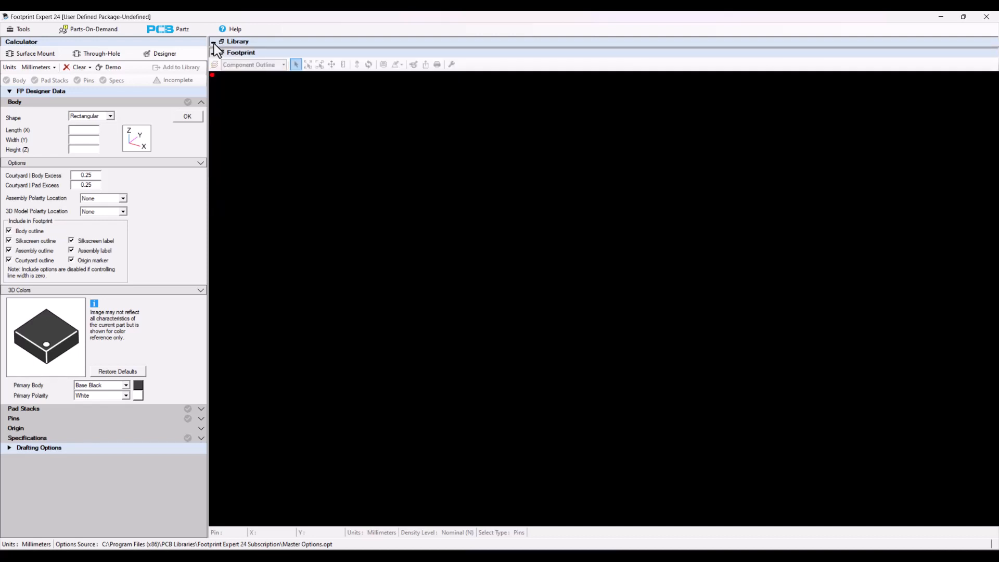
pyautogui.click(222, 42)
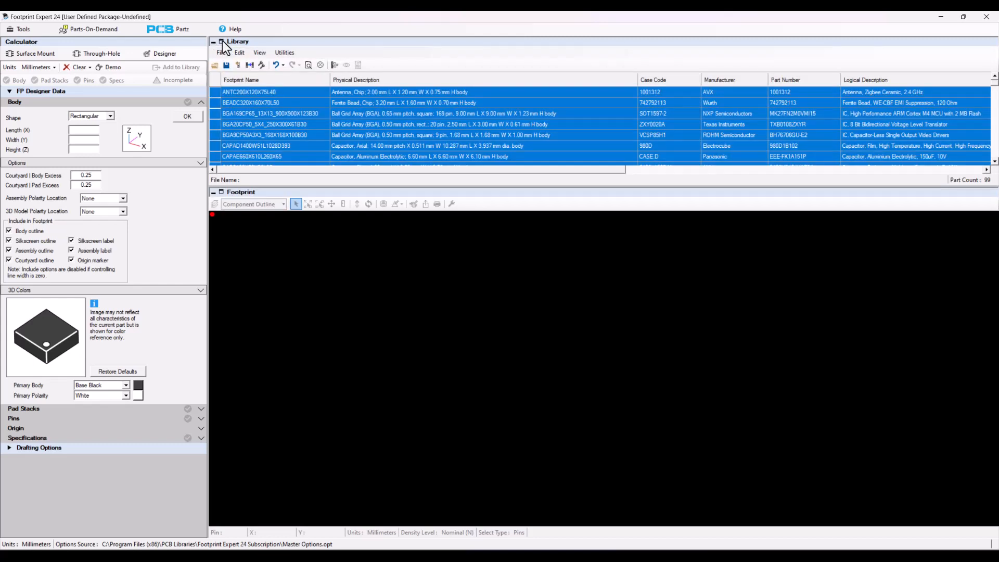
pyautogui.click(221, 42)
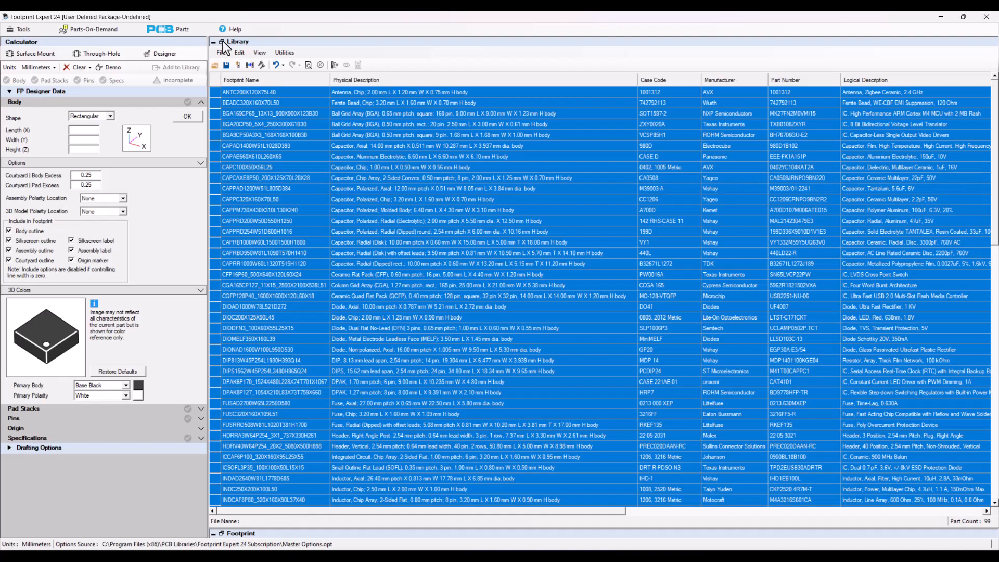
pyautogui.click(221, 42)
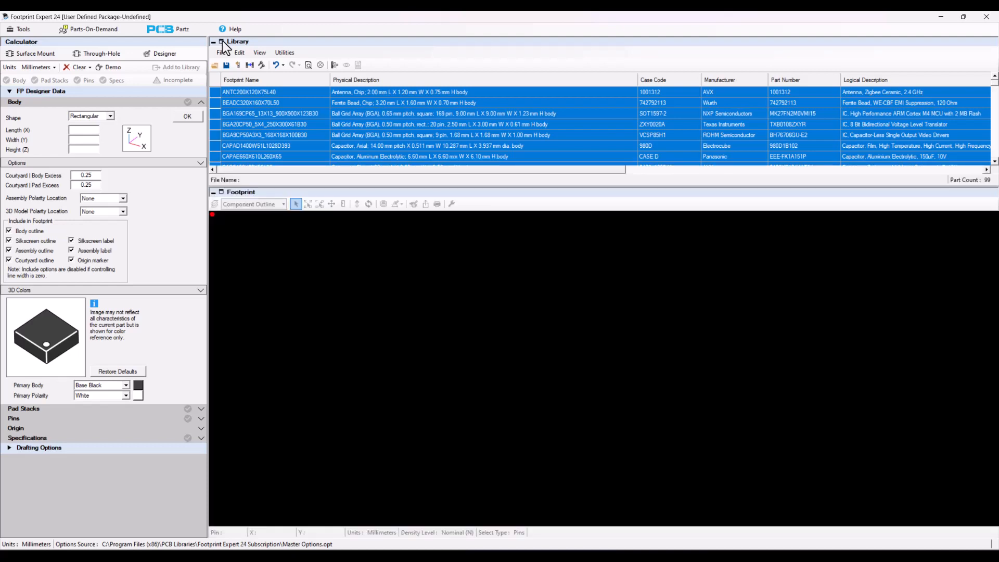
pyautogui.click(213, 41)
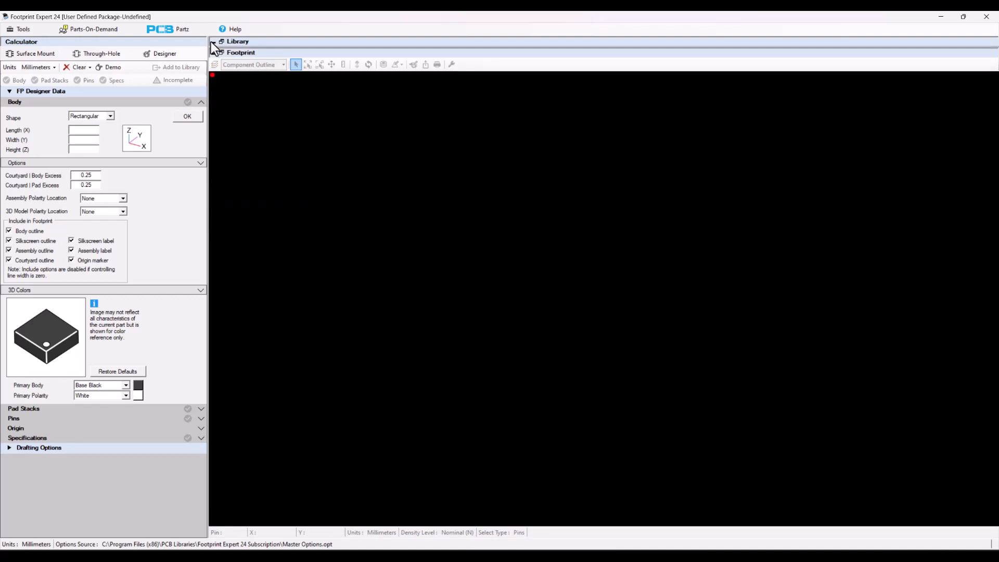
# Step: Open the program options and review the Console design, library and layer settings, plus the commands for option files
pyautogui.click(23, 29)
pyautogui.click(24, 40)
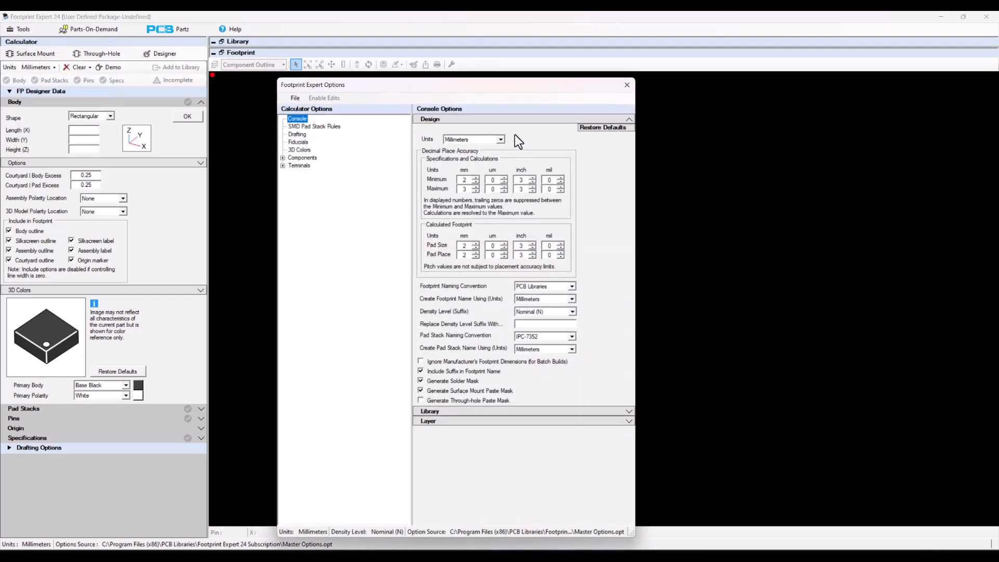
pyautogui.moveTo(462, 86); pyautogui.dragTo(474, 52)
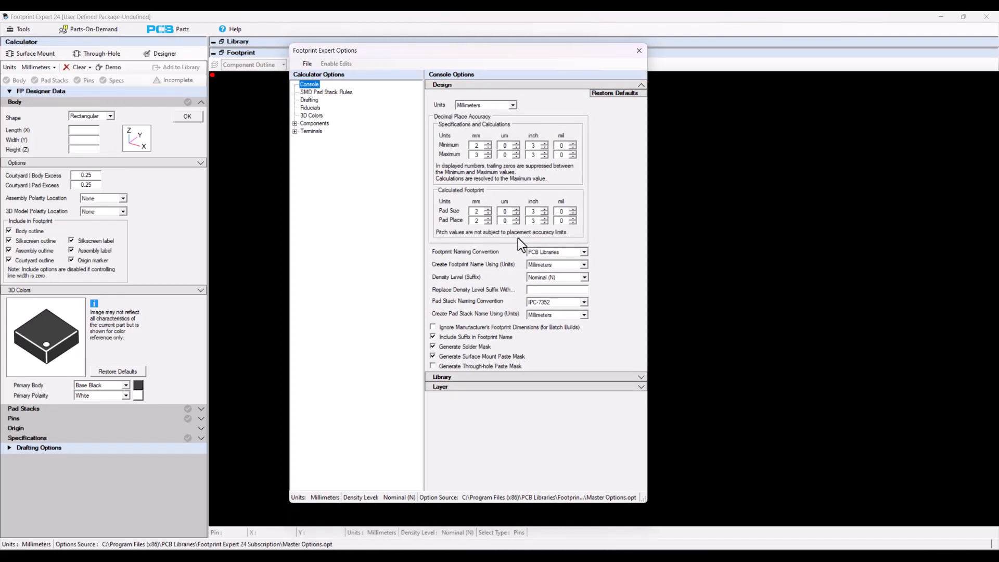
pyautogui.click(510, 377)
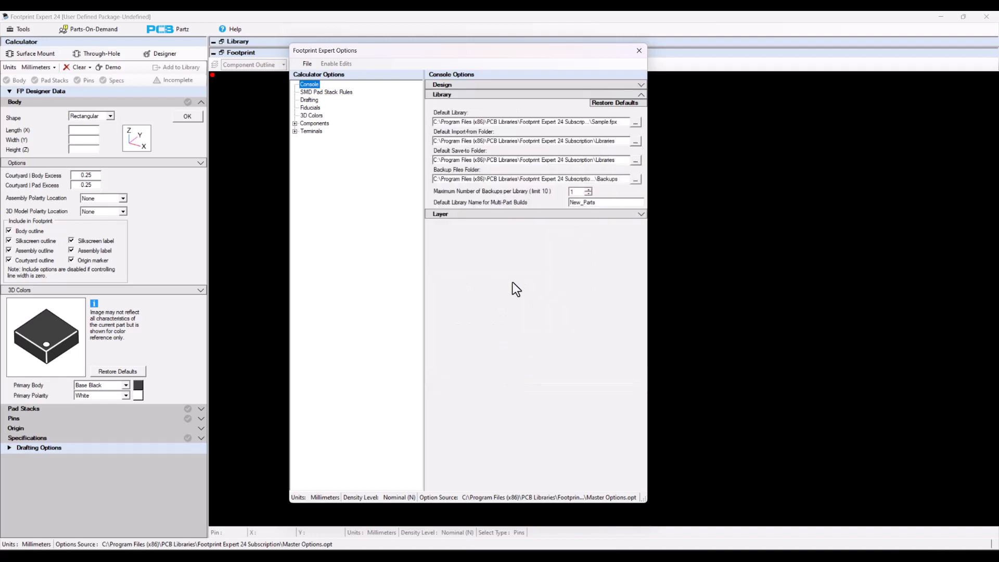
pyautogui.click(509, 213)
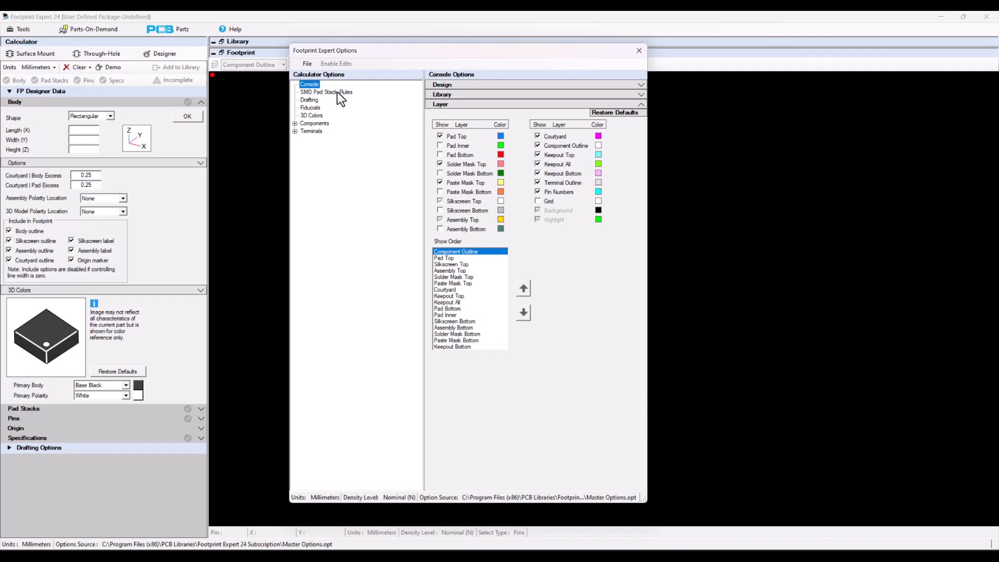
pyautogui.click(307, 63)
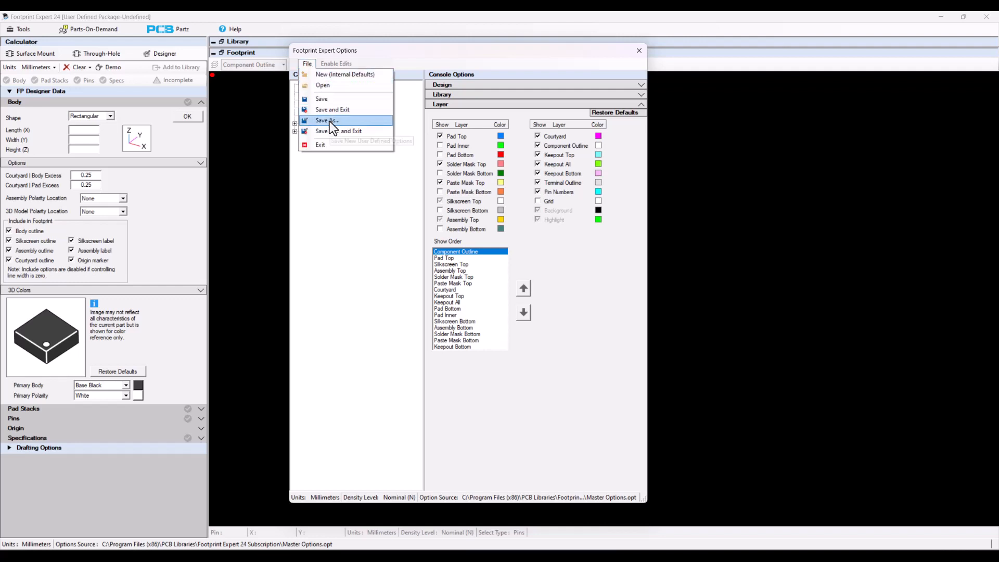
pyautogui.click(315, 62)
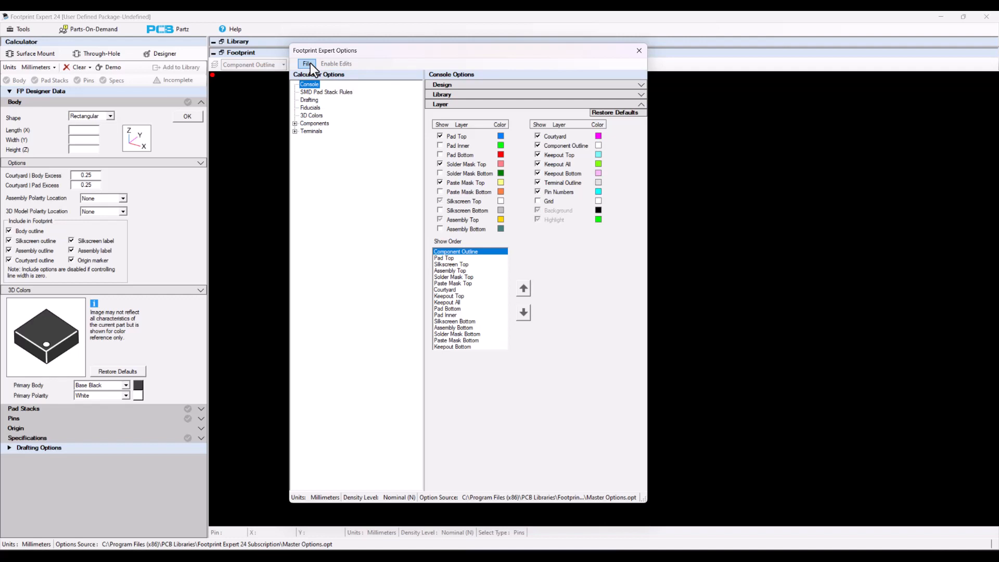
# Step: Review the SMD Pad Stack Rules and the cathode/anode pin name choices, keeping Alphanumeric
pyautogui.click(323, 94)
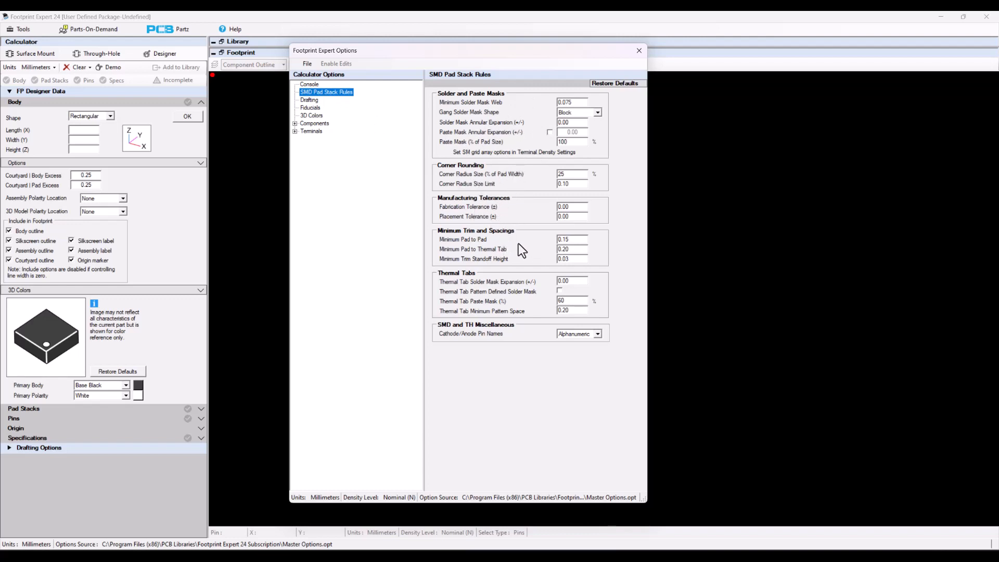
pyautogui.click(573, 242)
pyautogui.click(598, 336)
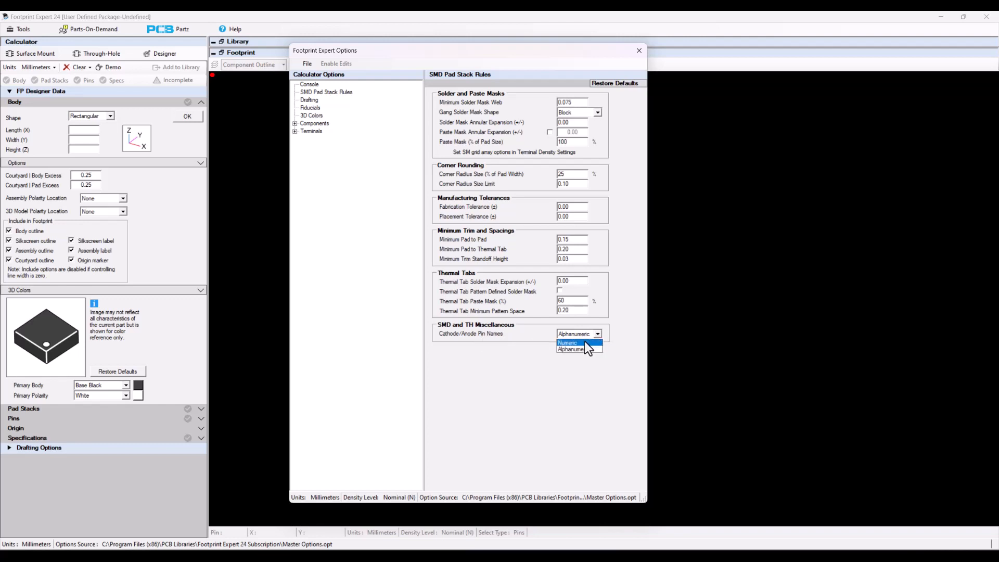
pyautogui.click(588, 349)
# Step: Review the drafting options for silkscreen, assembly, courtyard, component and terminal outlines, plus the fiducial and 3D color settings
pyautogui.click(308, 100)
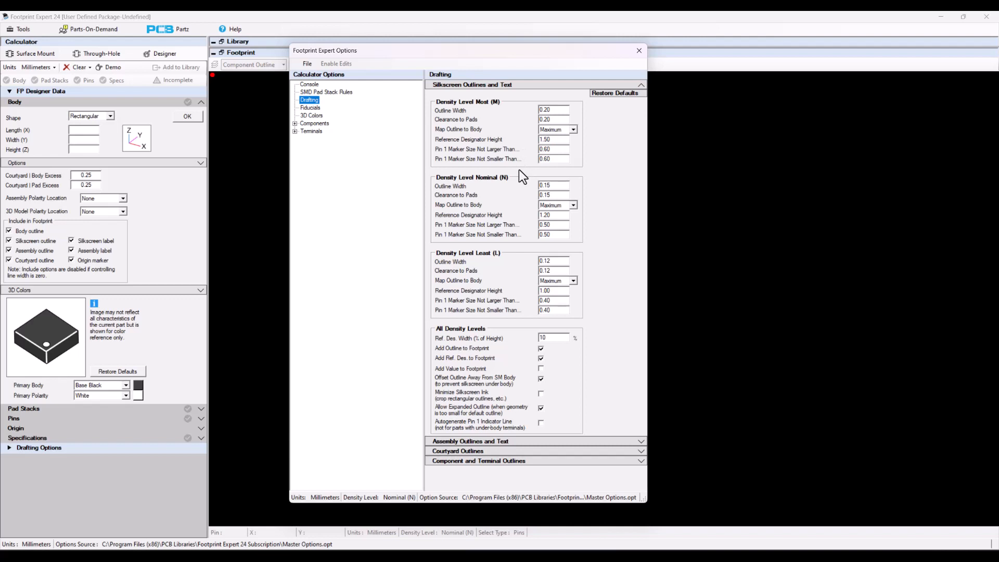
pyautogui.click(555, 234)
pyautogui.click(514, 442)
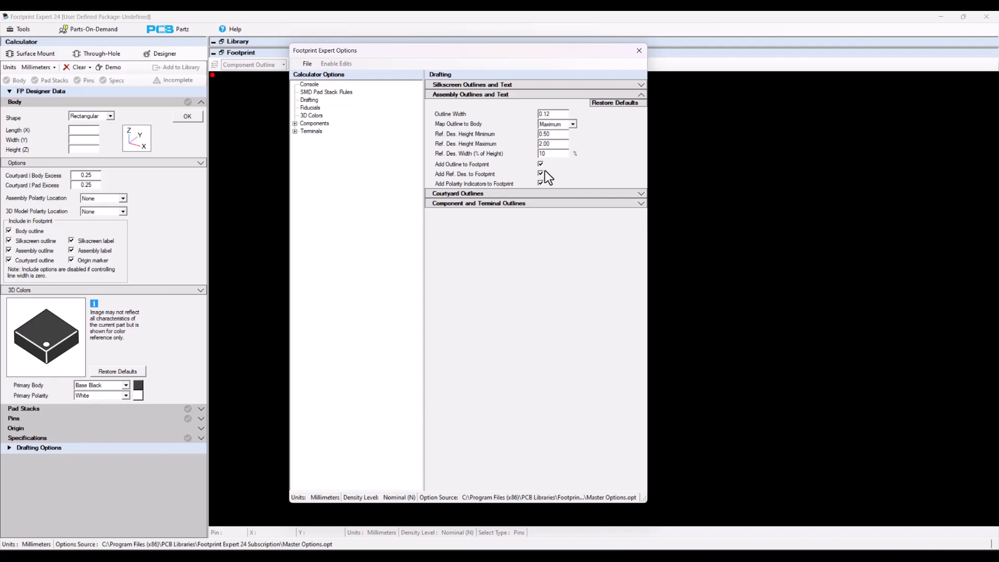
pyautogui.click(534, 196)
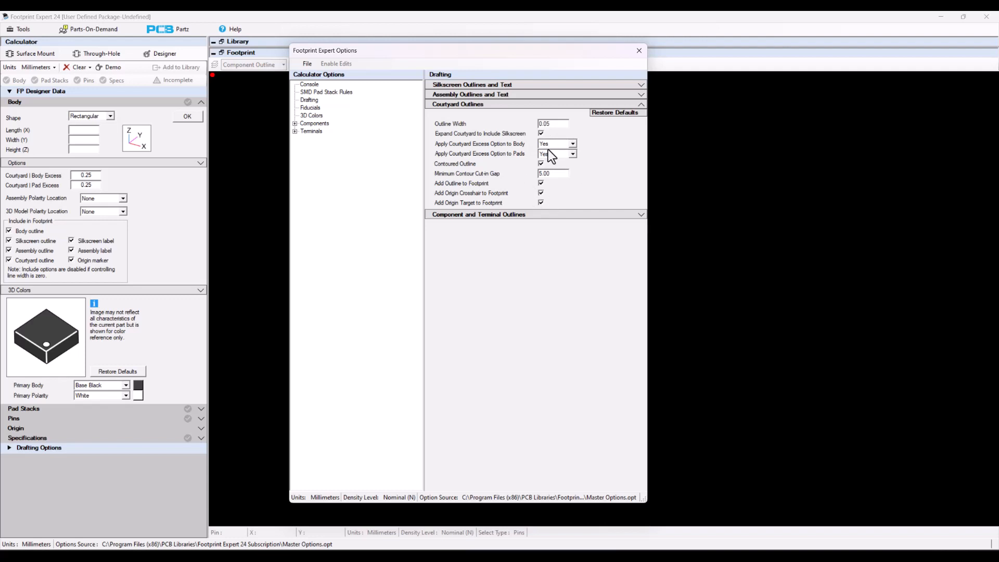
pyautogui.click(517, 215)
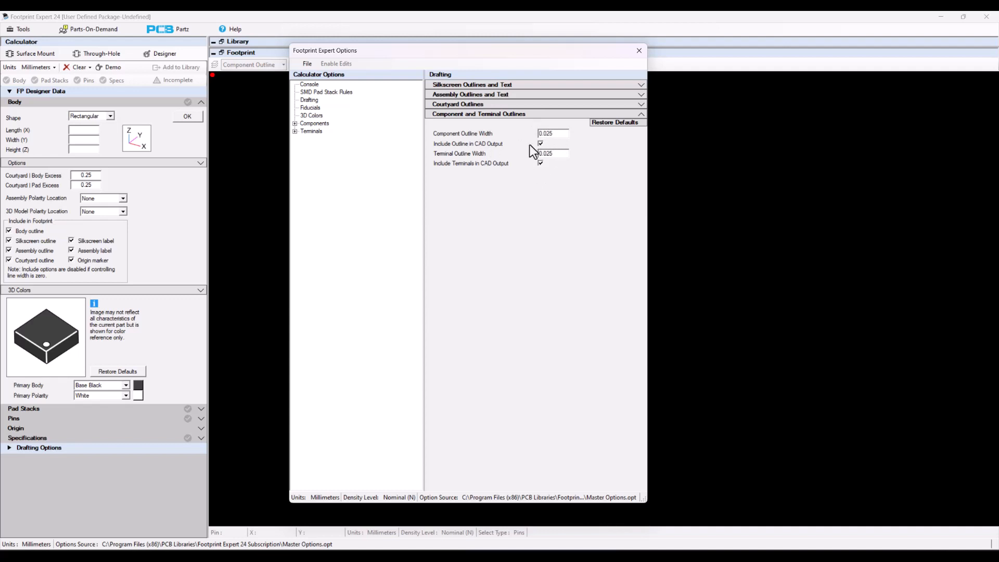
pyautogui.click(313, 108)
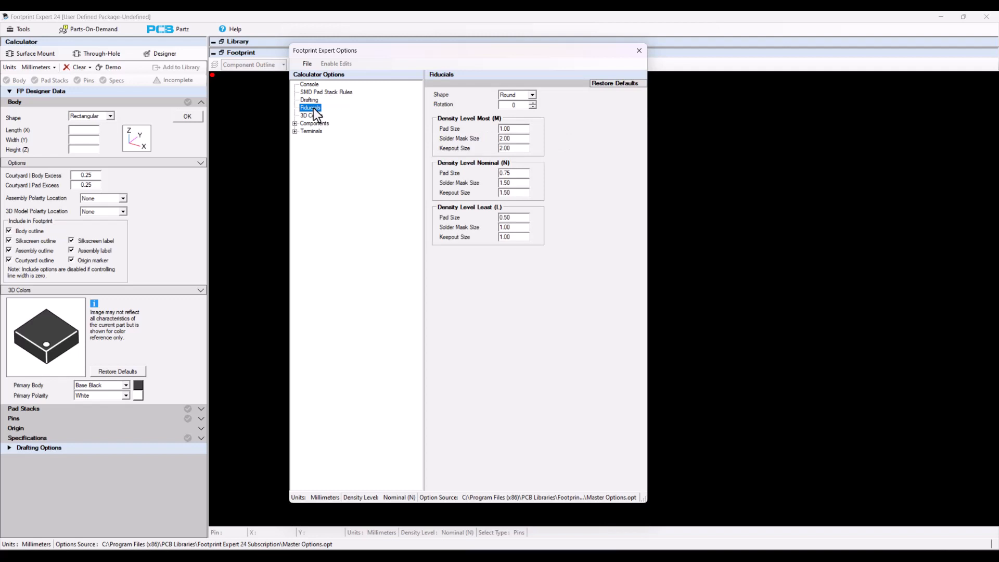
pyautogui.click(314, 116)
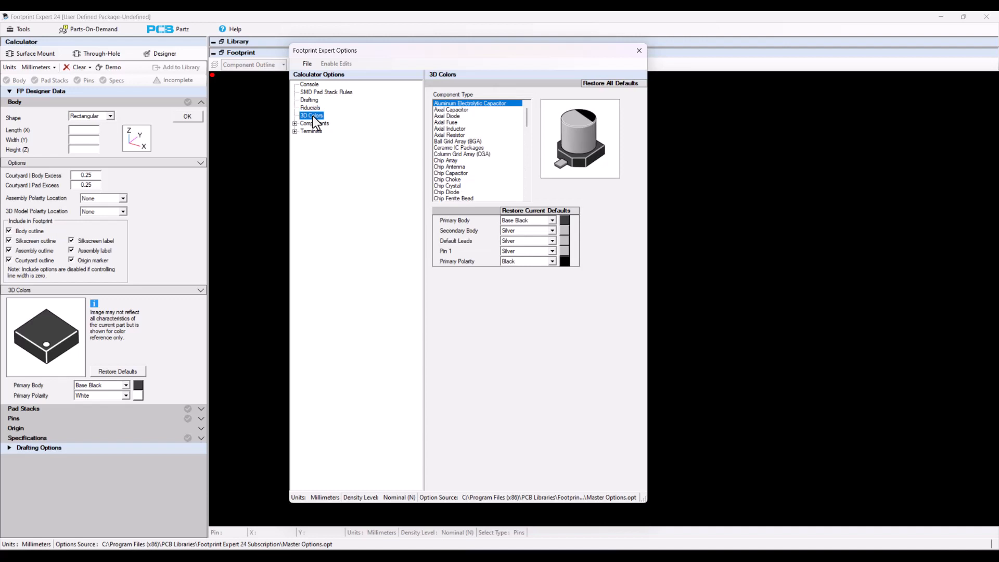
# Step: Review the surface mount component options, checking the Ball Grid Array pin 1 orientations and the Quad Flat No-Lead D-shaped lead pad shape
pyautogui.click(294, 124)
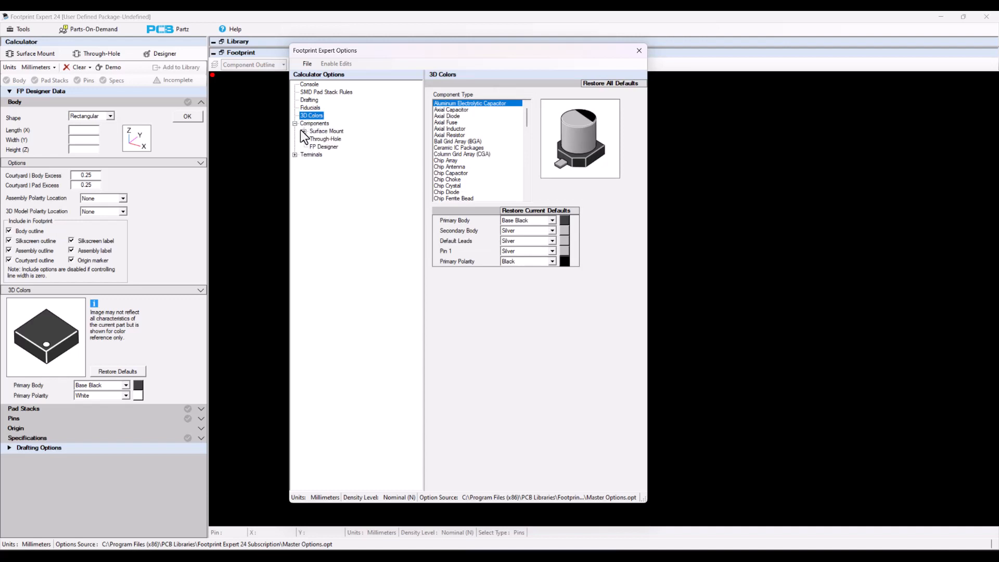
pyautogui.click(305, 132)
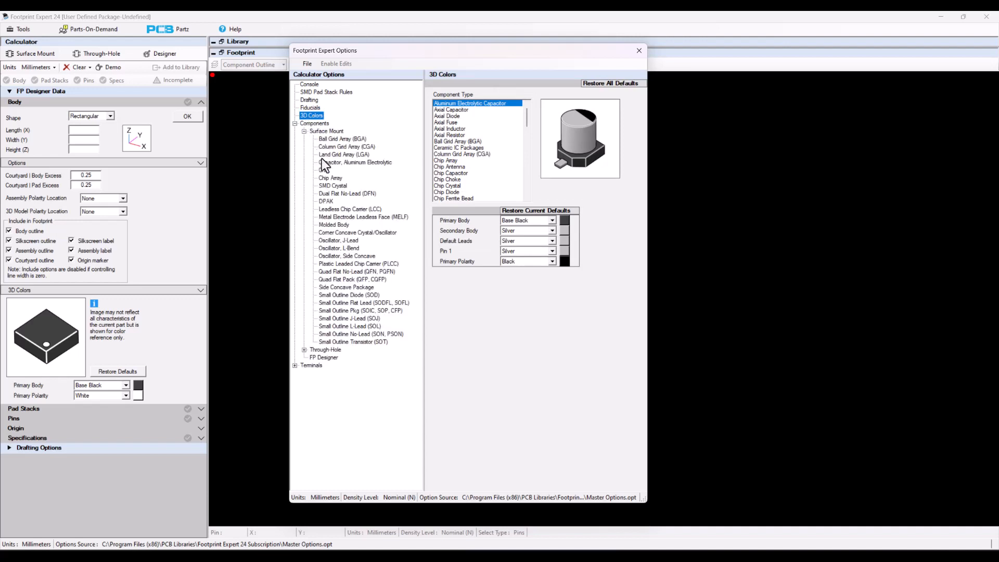
pyautogui.click(343, 139)
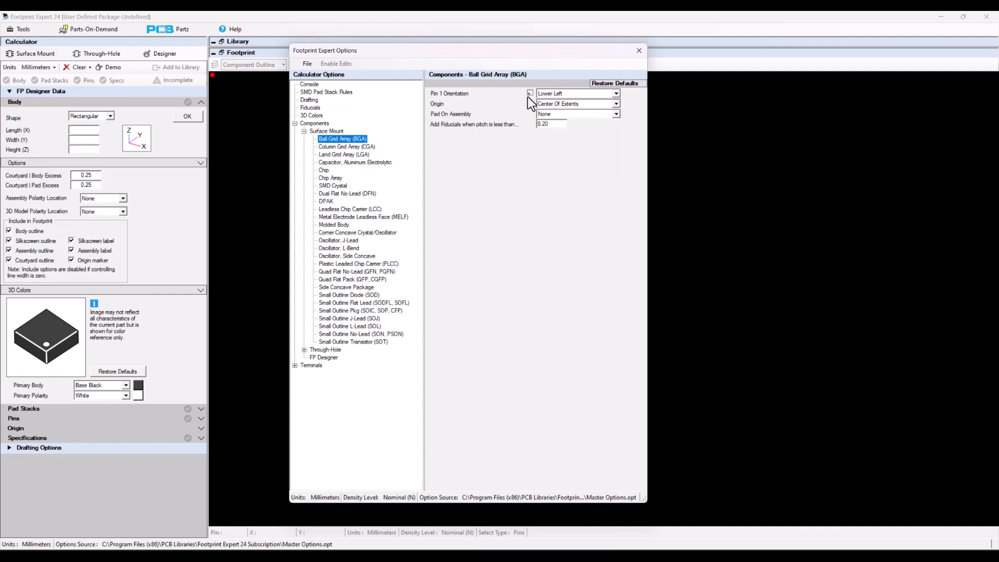
pyautogui.click(616, 95)
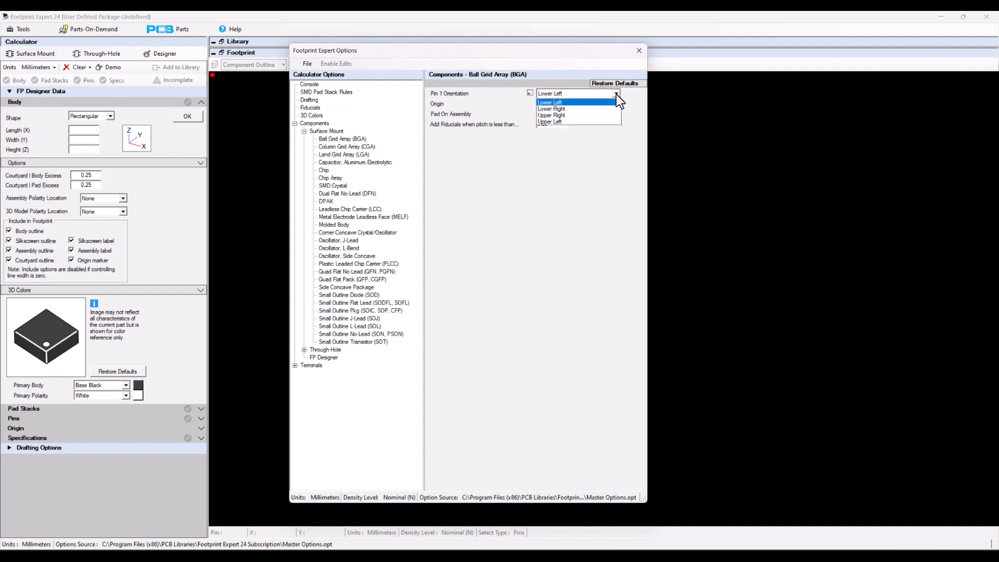
pyautogui.click(616, 95)
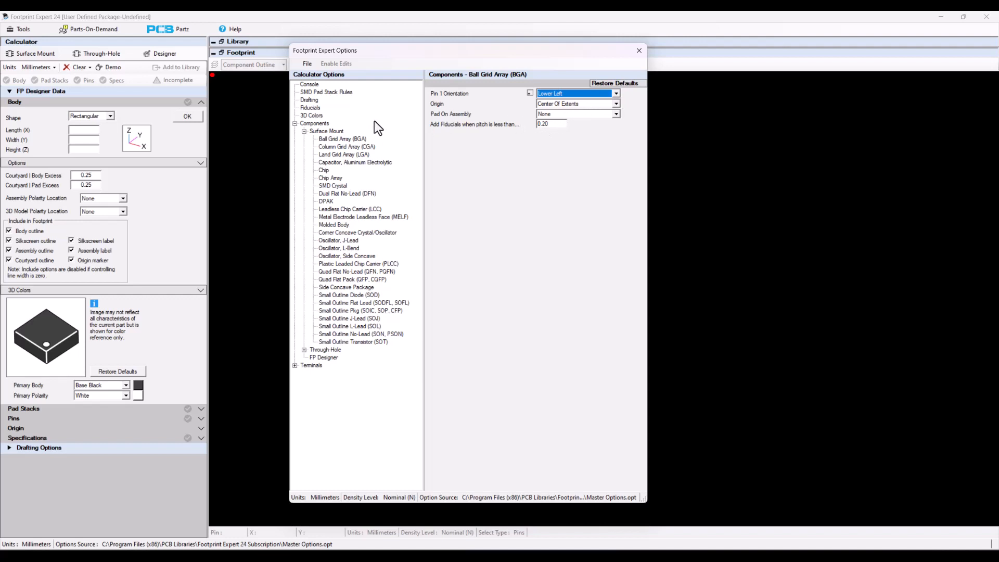
pyautogui.click(366, 272)
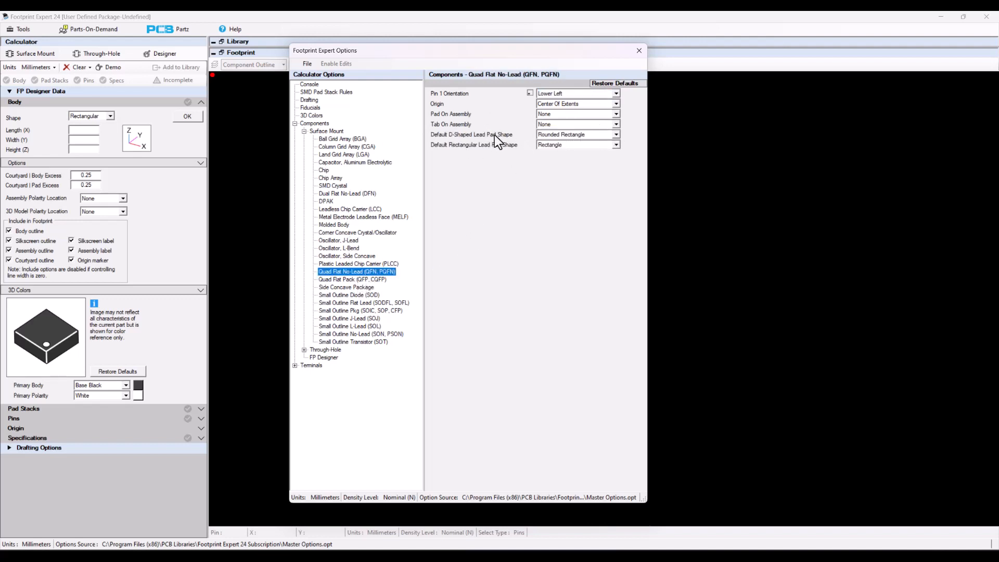
pyautogui.click(618, 135)
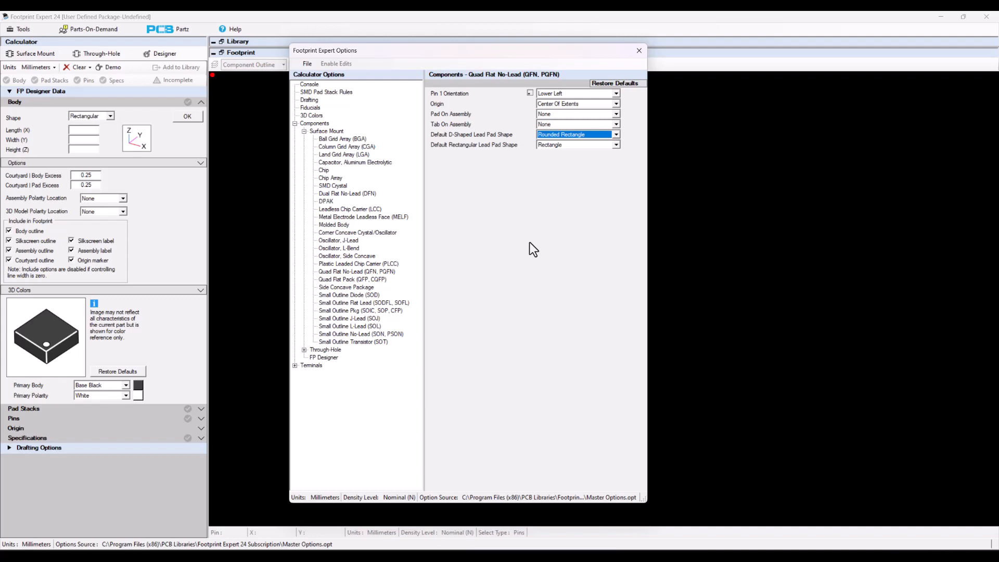
# Step: Examine the terminal table for collapsing-ball BGAs and the row commands available for it, without changing any row
pyautogui.click(295, 123)
pyautogui.click(295, 131)
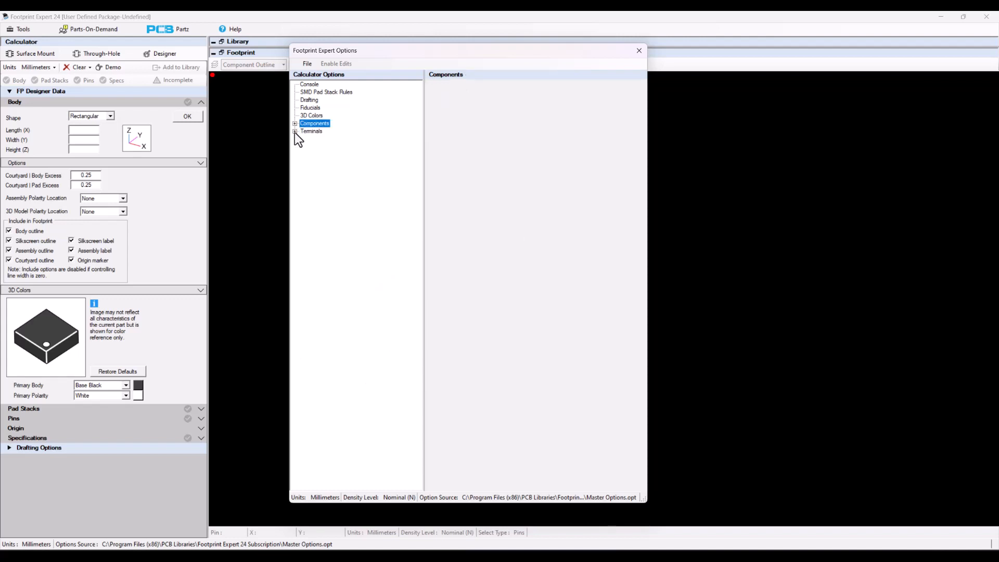
pyautogui.click(304, 139)
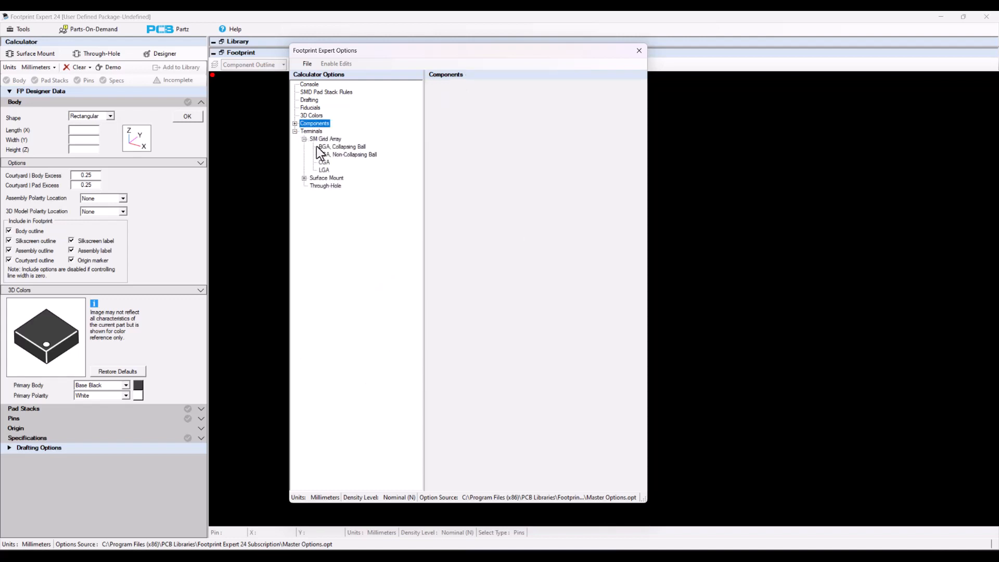
pyautogui.click(338, 148)
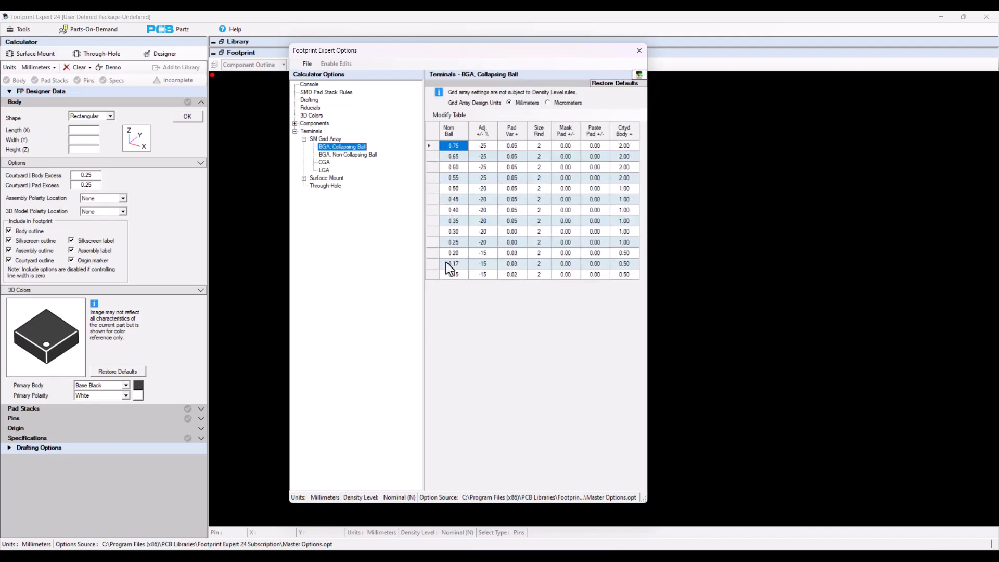
pyautogui.rightClick(488, 205)
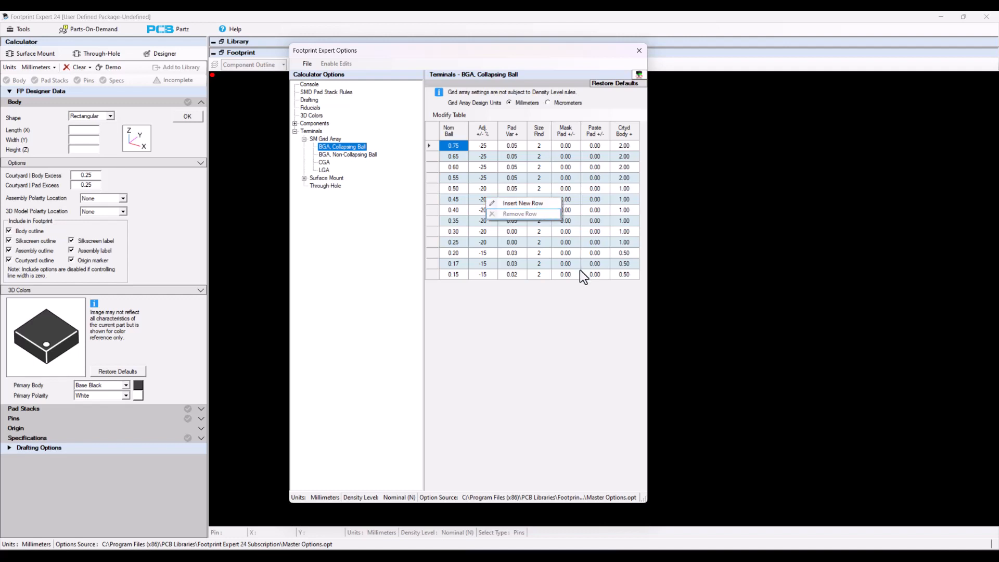
pyautogui.click(526, 296)
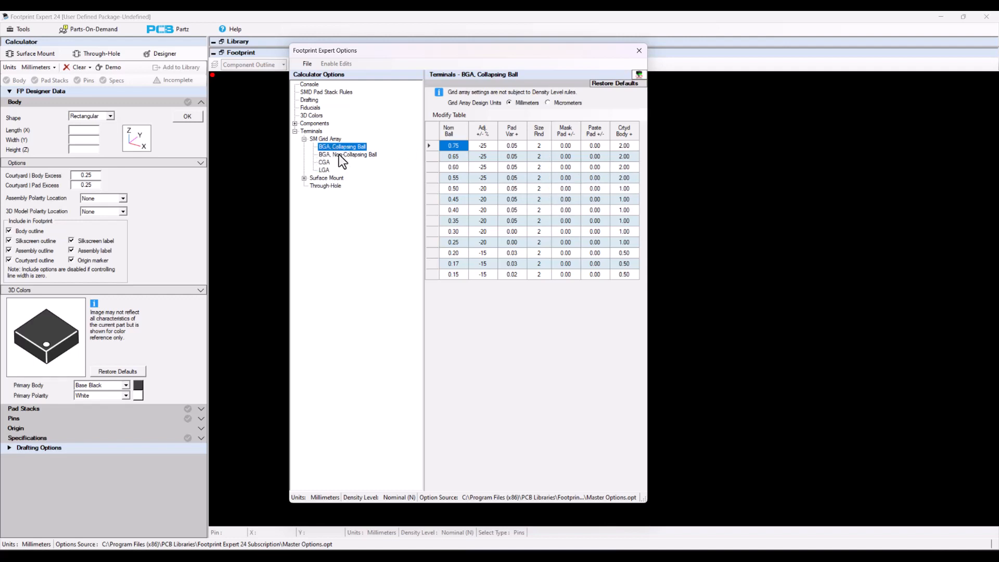
# Step: Examine the surface mount terminal tables for Gullwing, SO and QFP at all three density levels and for Rectangular or Square End
pyautogui.click(304, 178)
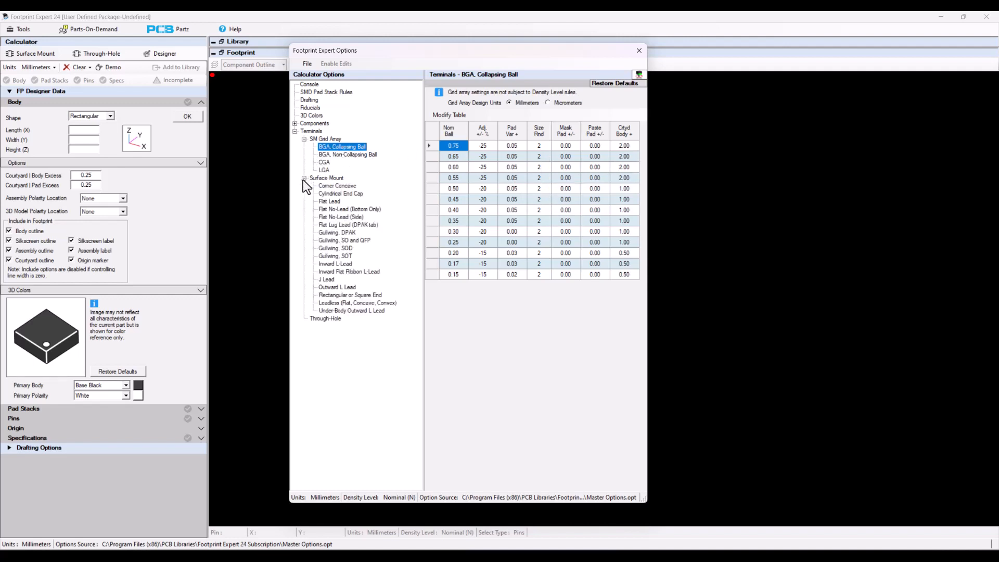
pyautogui.click(334, 240)
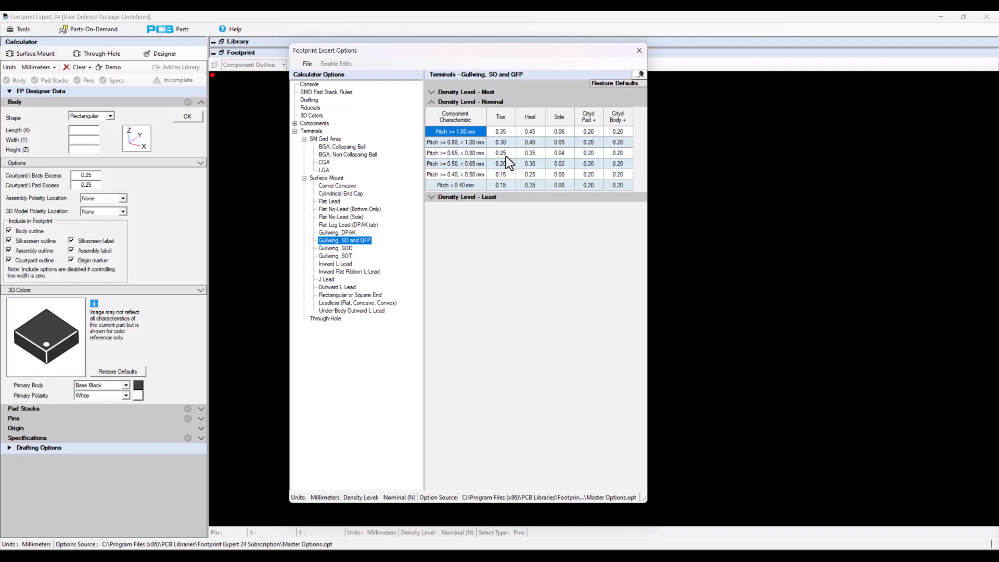
pyautogui.click(510, 92)
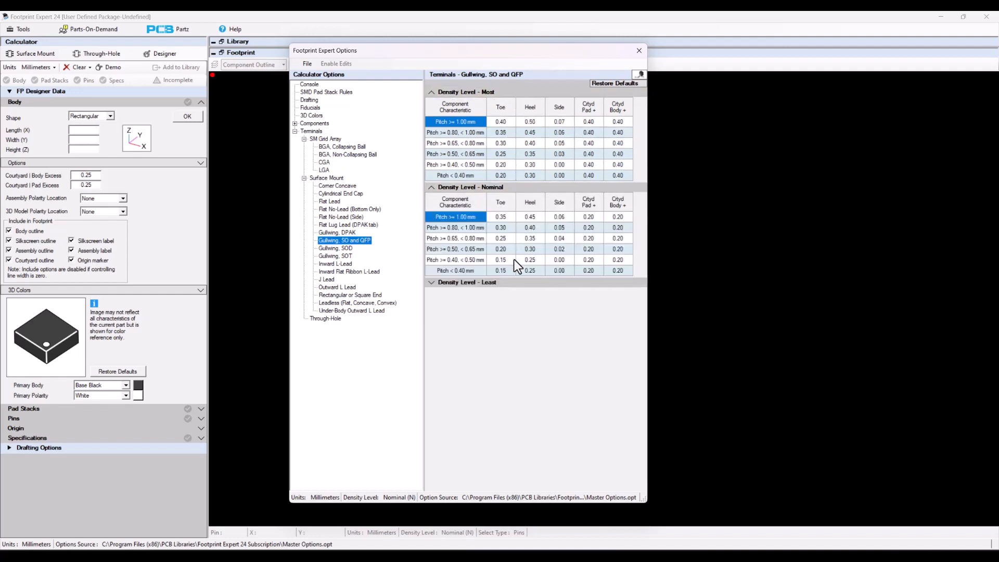
pyautogui.click(511, 284)
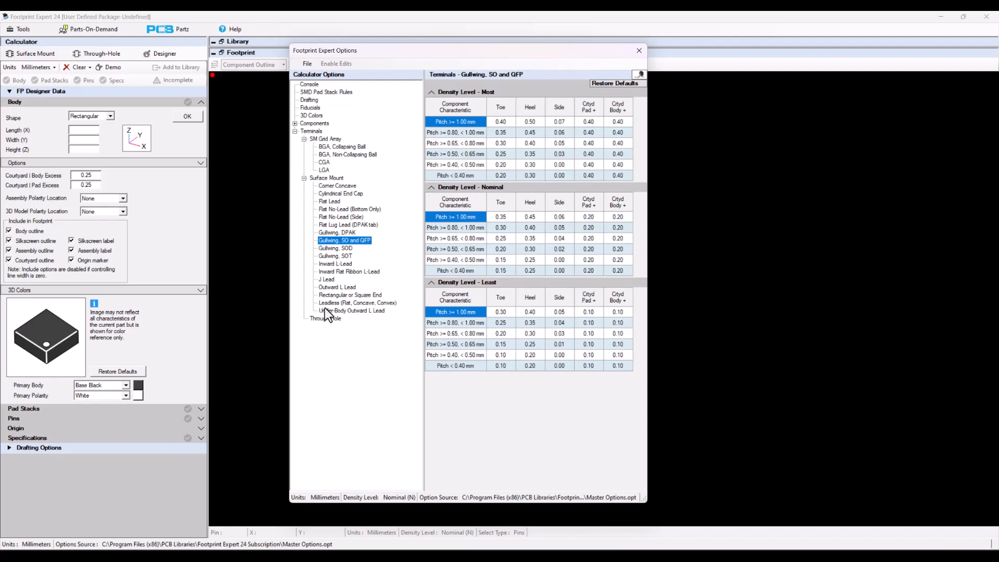
pyautogui.click(358, 295)
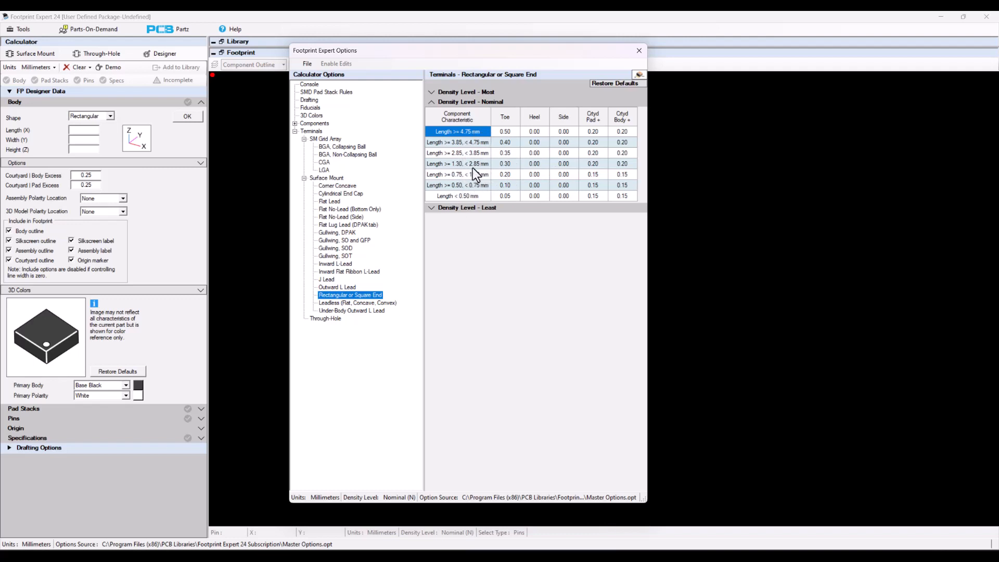
# Step: Review the through-hole terminal settings, including solder mask excess and hole excess over round lead, and close the options
pyautogui.click(325, 318)
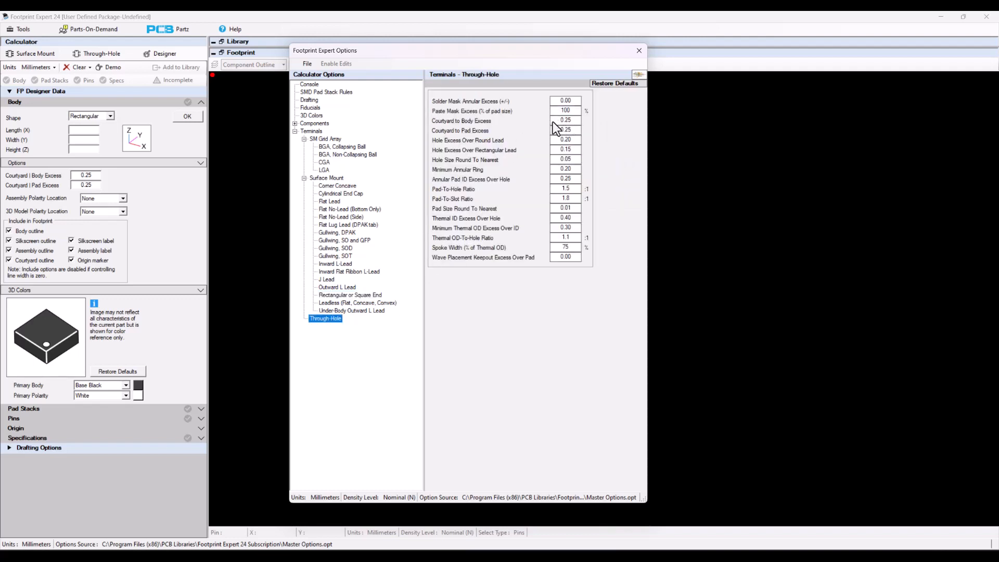
pyautogui.click(555, 101)
pyautogui.click(574, 139)
pyautogui.click(637, 50)
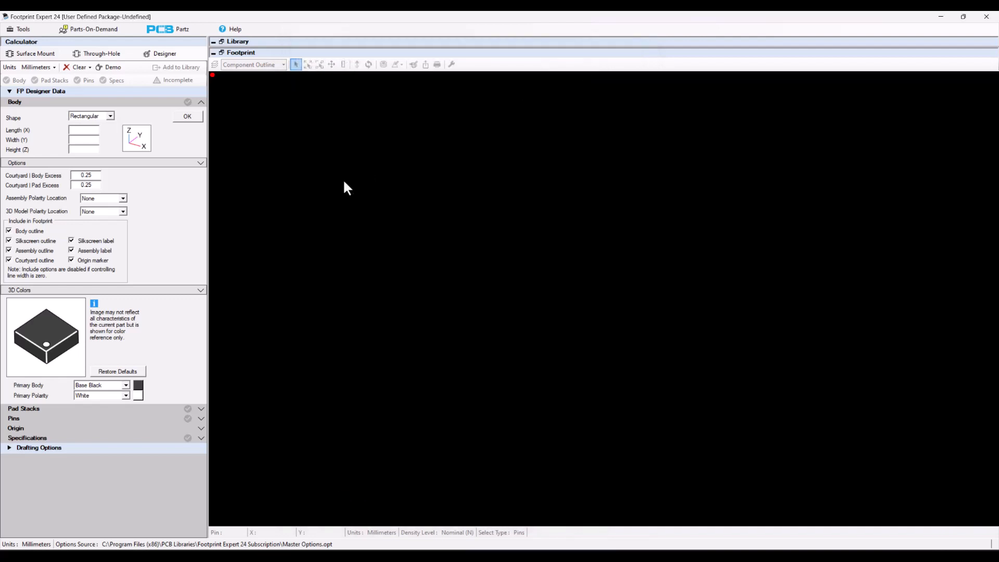